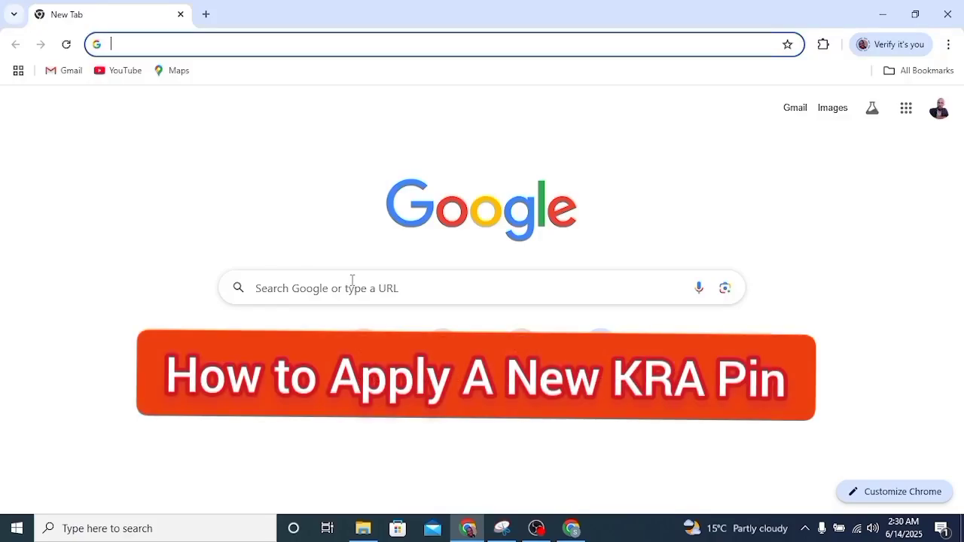
# - Search Google for 'itax portal' from the Chrome address bar
pyautogui.click(218, 44)
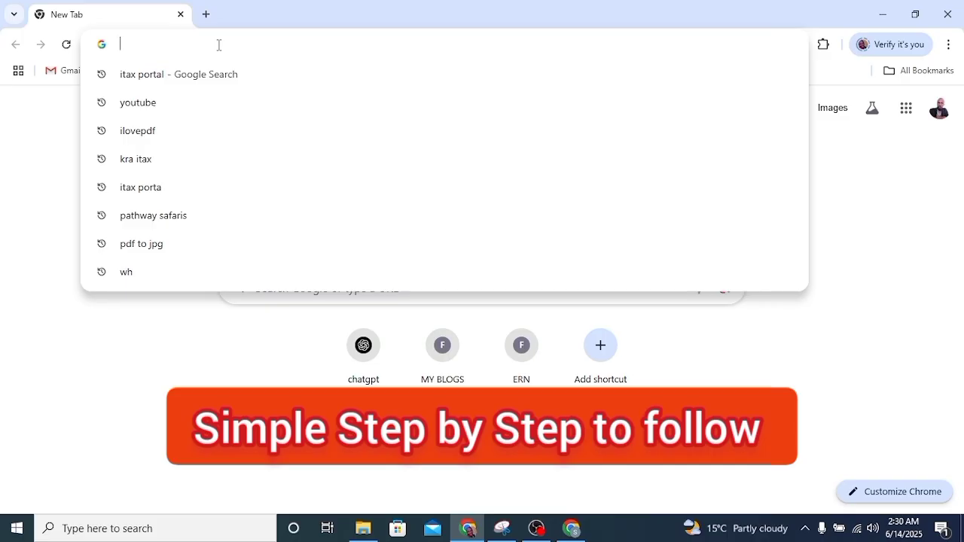
pyautogui.click(191, 405)
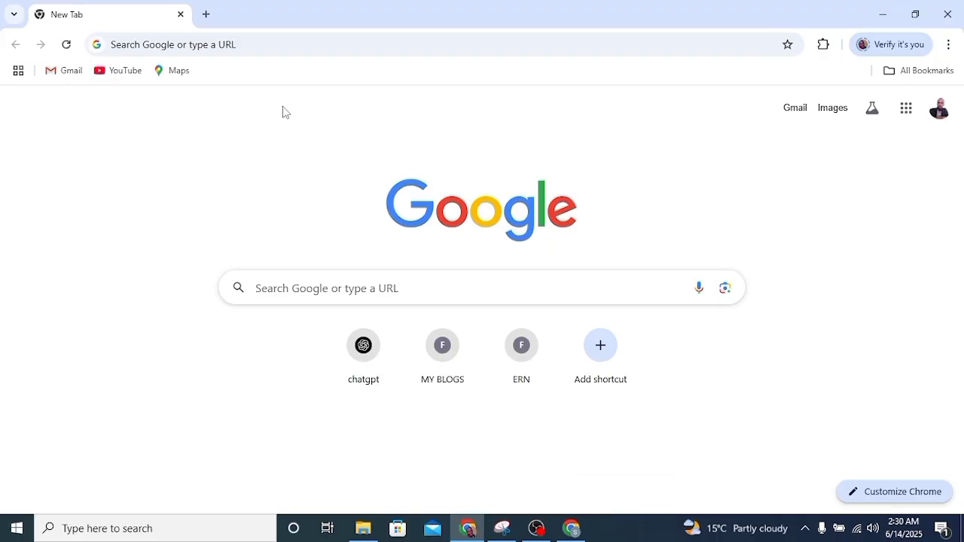
pyautogui.click(284, 43)
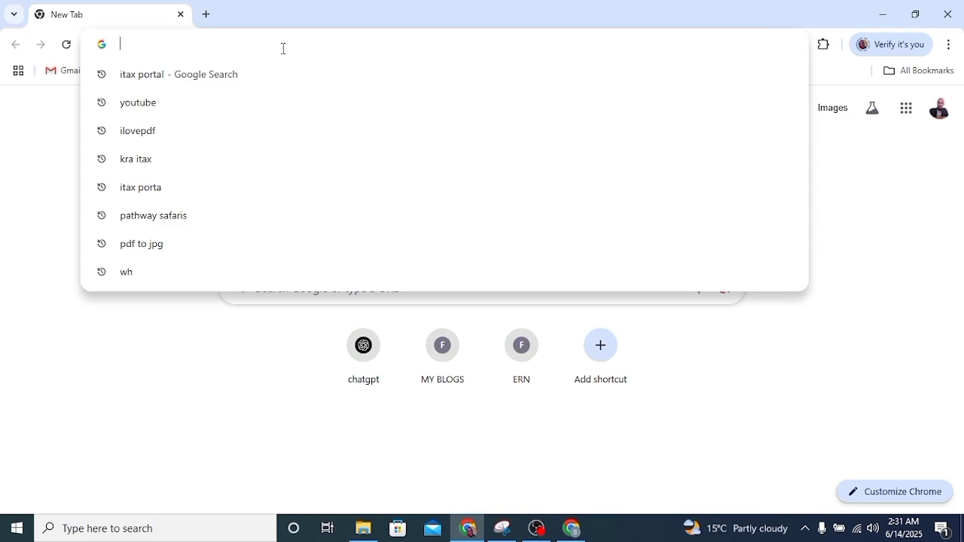
pyautogui.write('itax p')
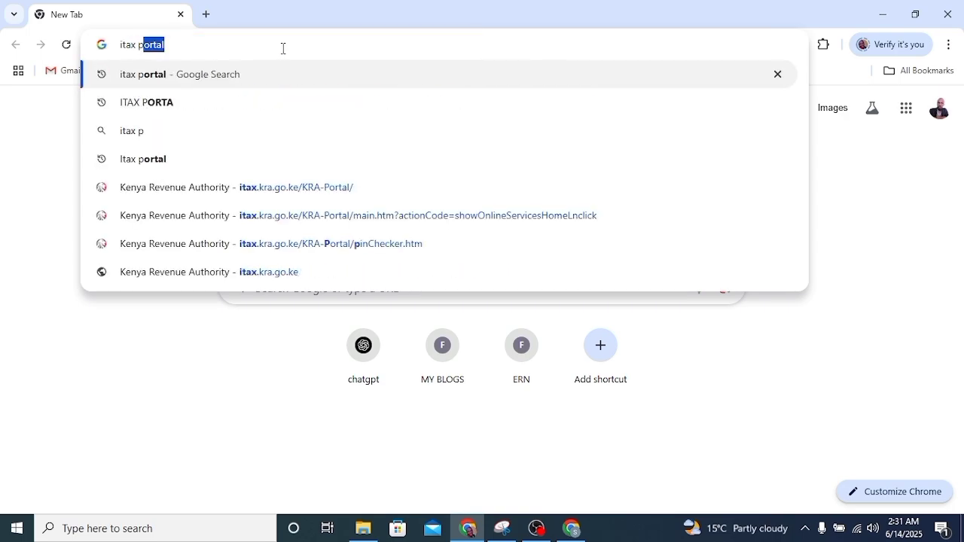
pyautogui.write('ortal')
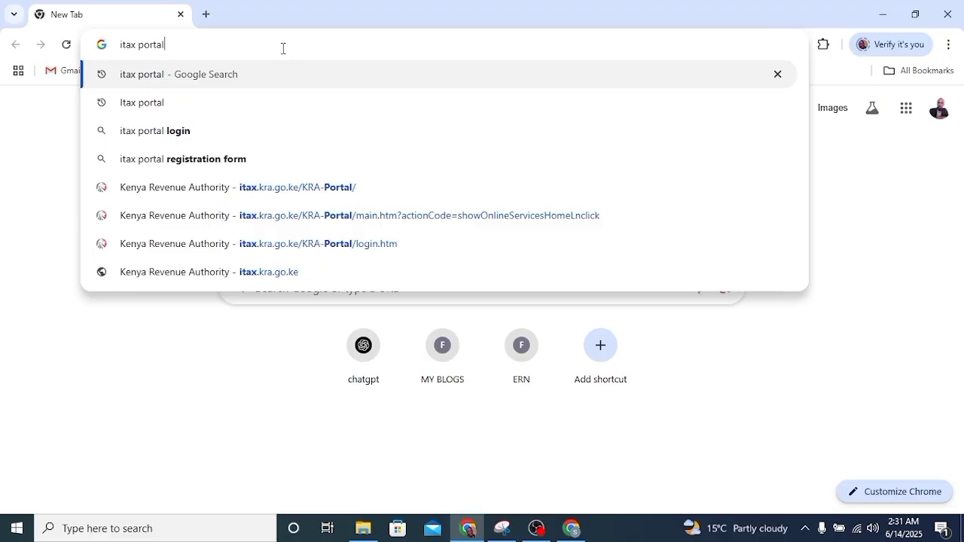
pyautogui.press('Return')
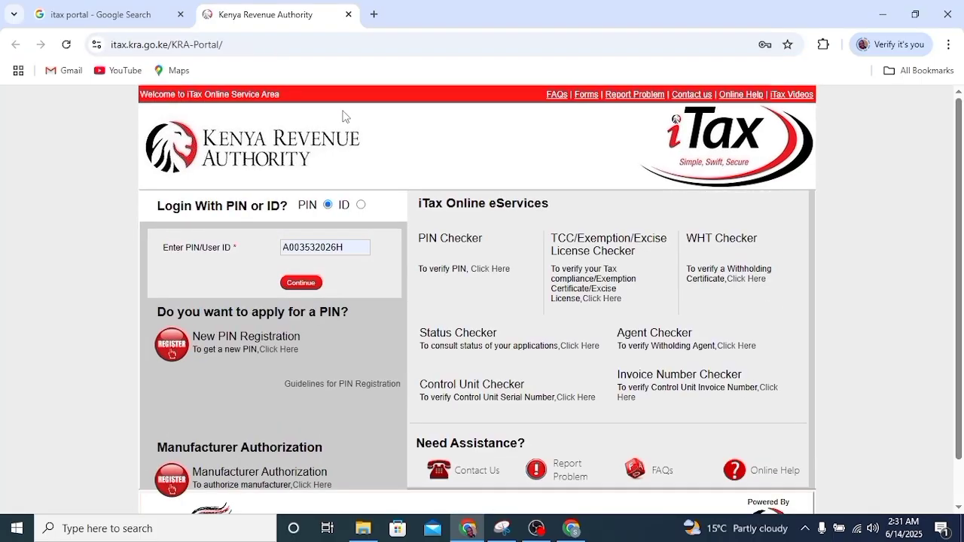
# - Clear the prefilled PIN from the iTax login page's PIN field
pyautogui.doubleClick(347, 249)
pyautogui.press('BackSpace')
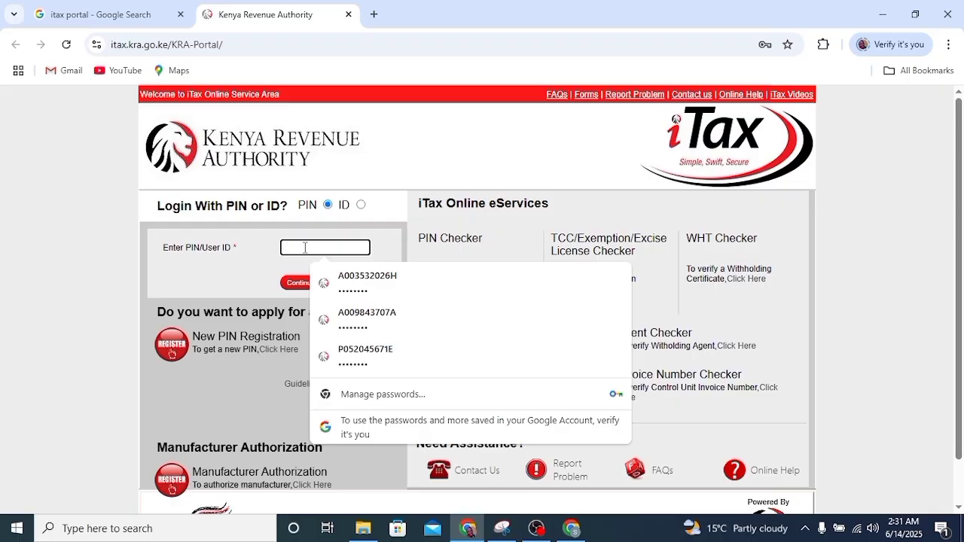
pyautogui.click(227, 403)
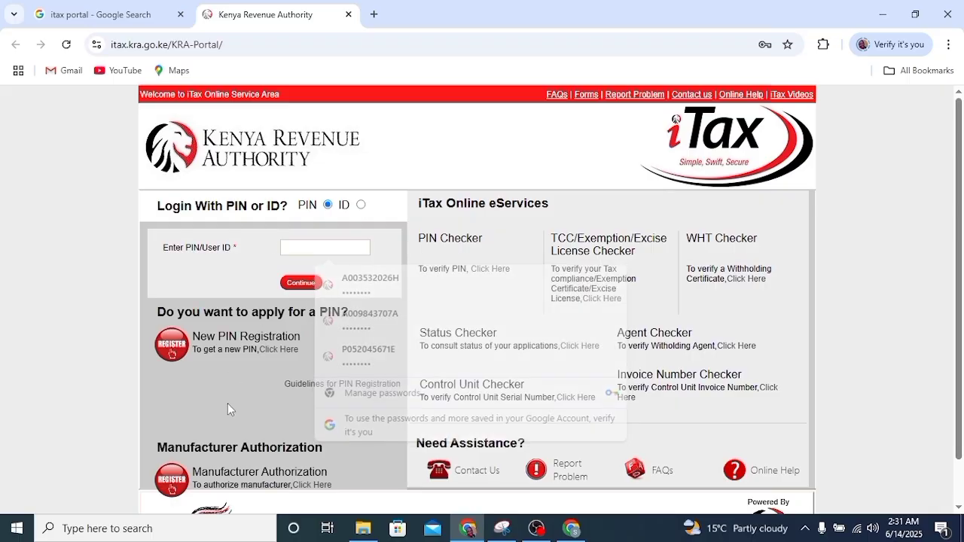
# - Start a new PIN registration as an Individual using the Online Form mode
pyautogui.click(279, 349)
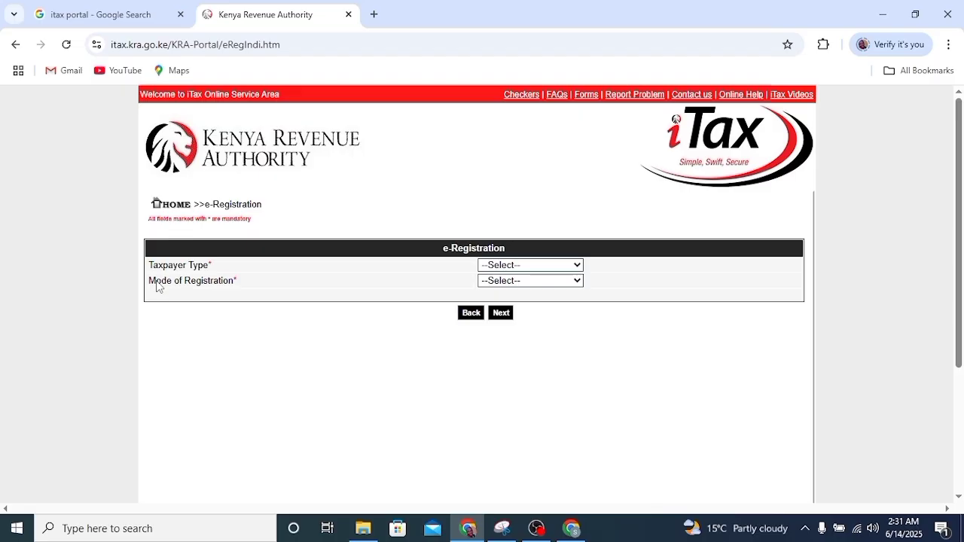
pyautogui.click(576, 266)
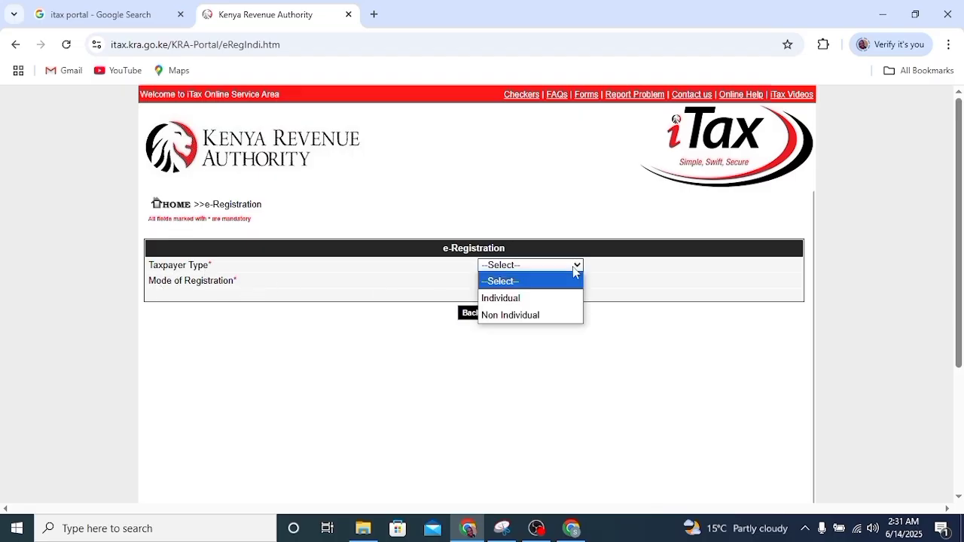
pyautogui.click(508, 300)
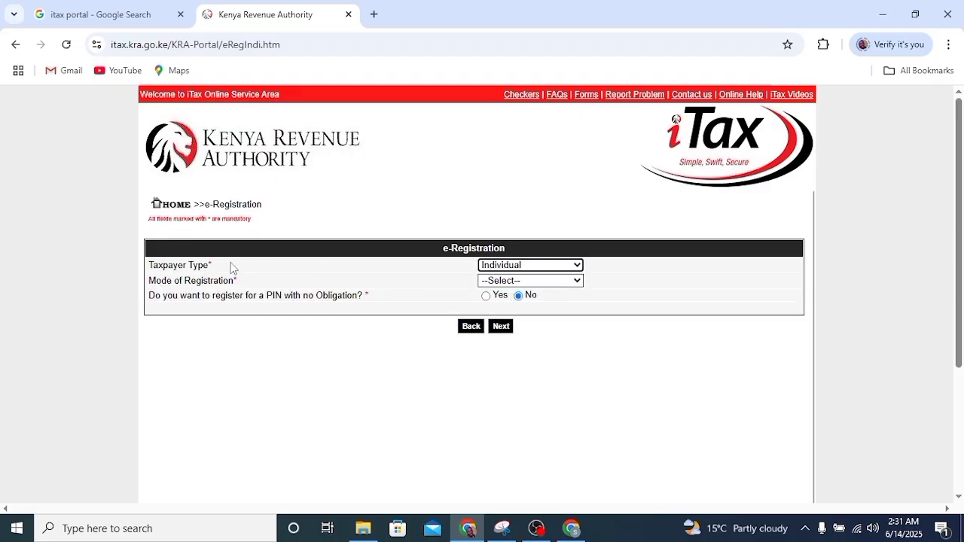
pyautogui.click(528, 281)
pyautogui.click(520, 315)
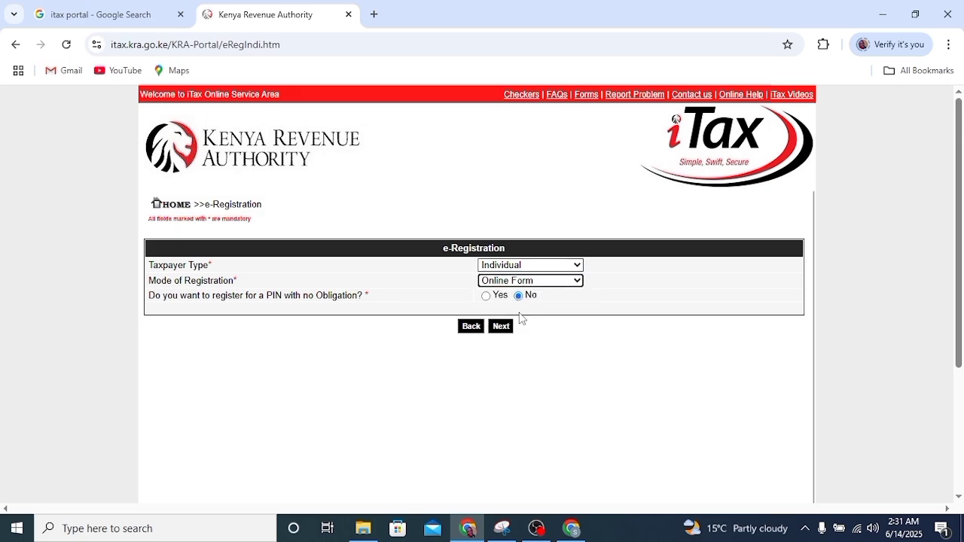
pyautogui.click(502, 329)
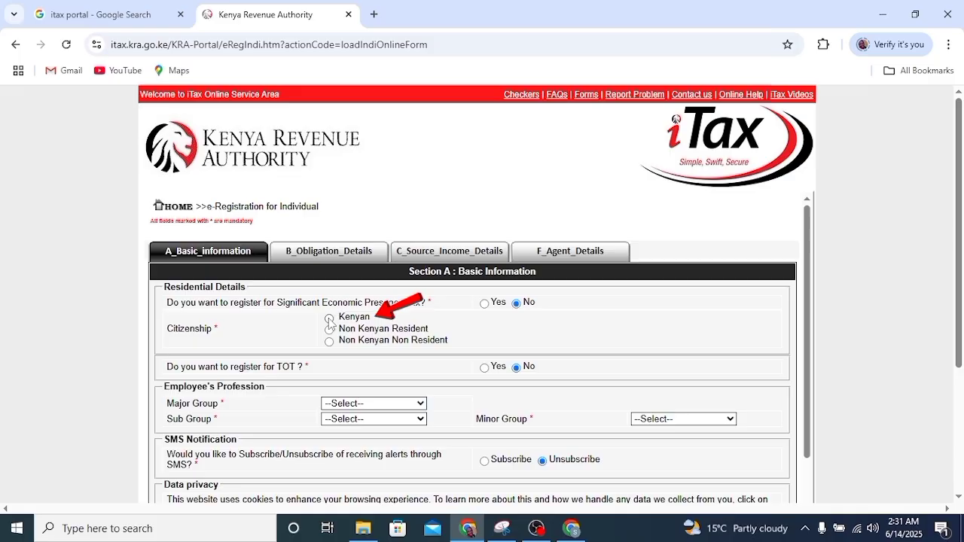
# - Choose Kenyan citizenship and the 71-Students profession major group
pyautogui.click(329, 318)
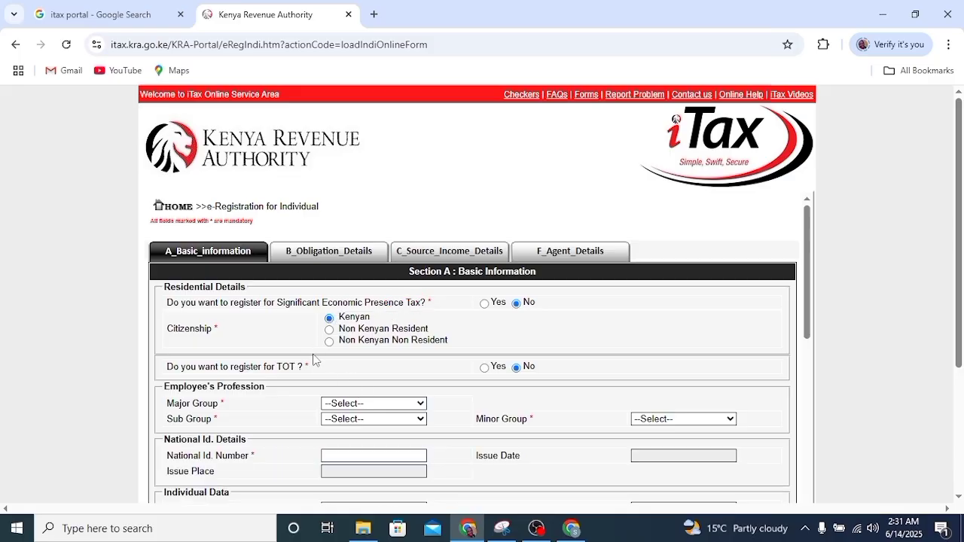
pyautogui.scroll(-1, 313, 360)
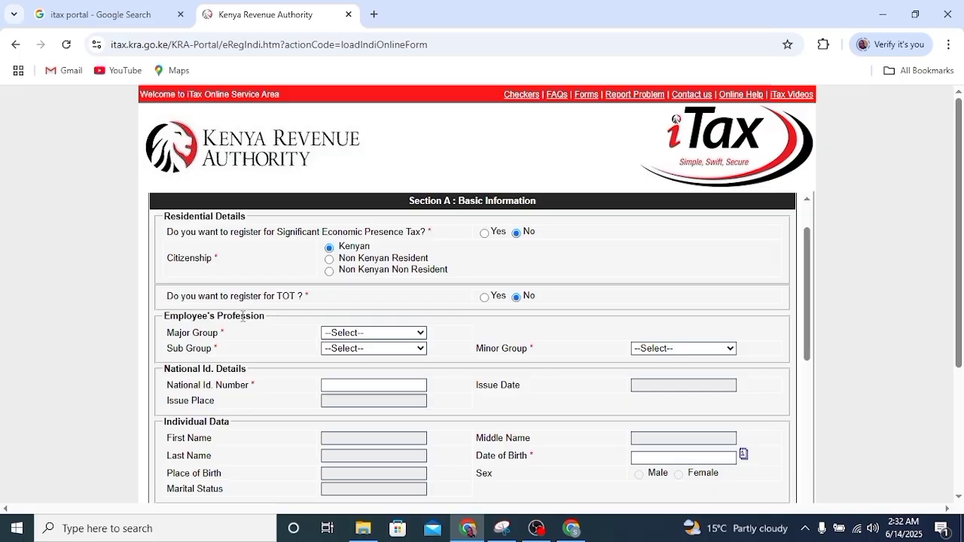
pyautogui.click(415, 335)
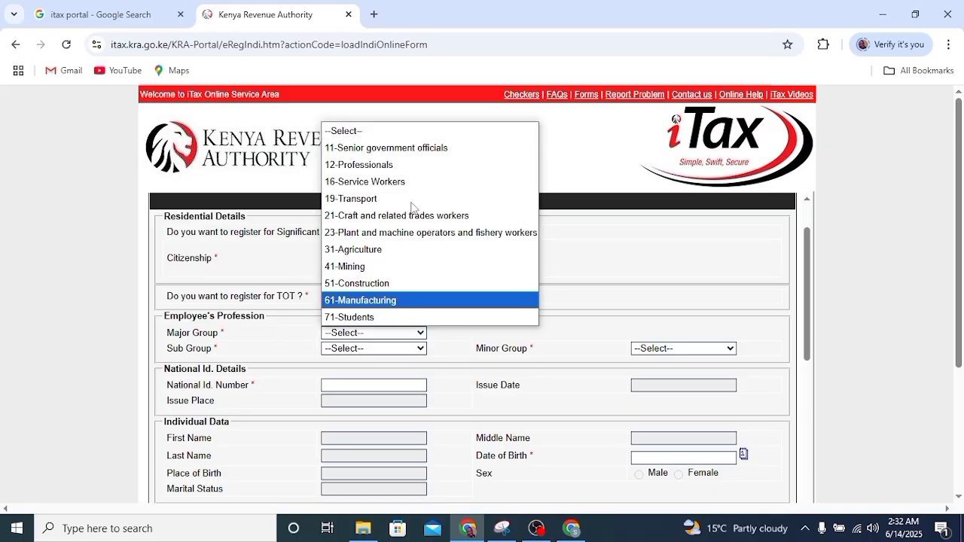
pyautogui.click(381, 317)
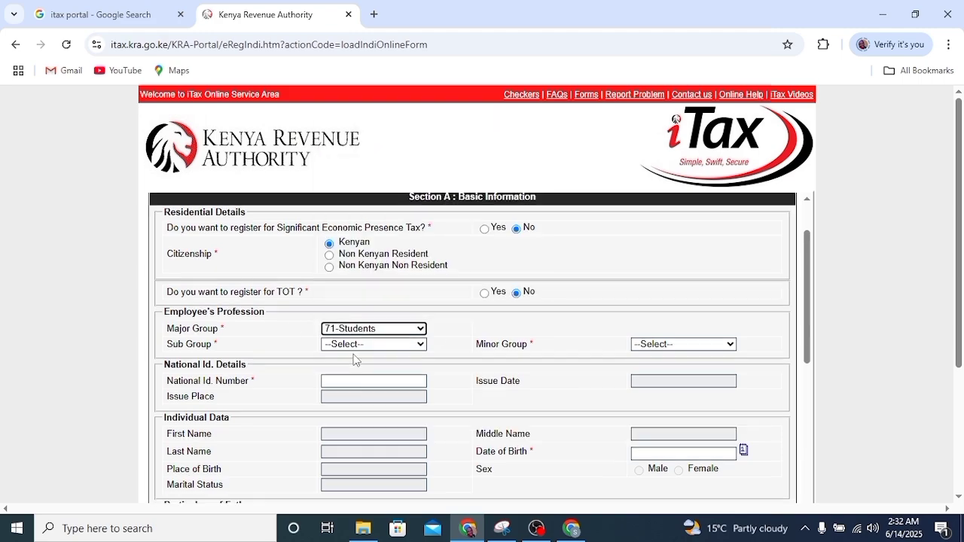
pyautogui.scroll(-1, 354, 360)
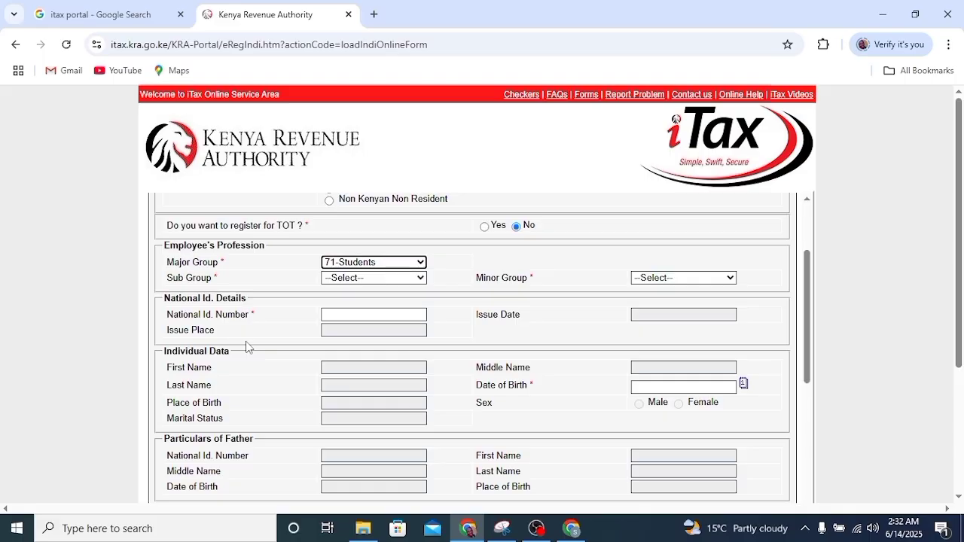
pyautogui.click(356, 315)
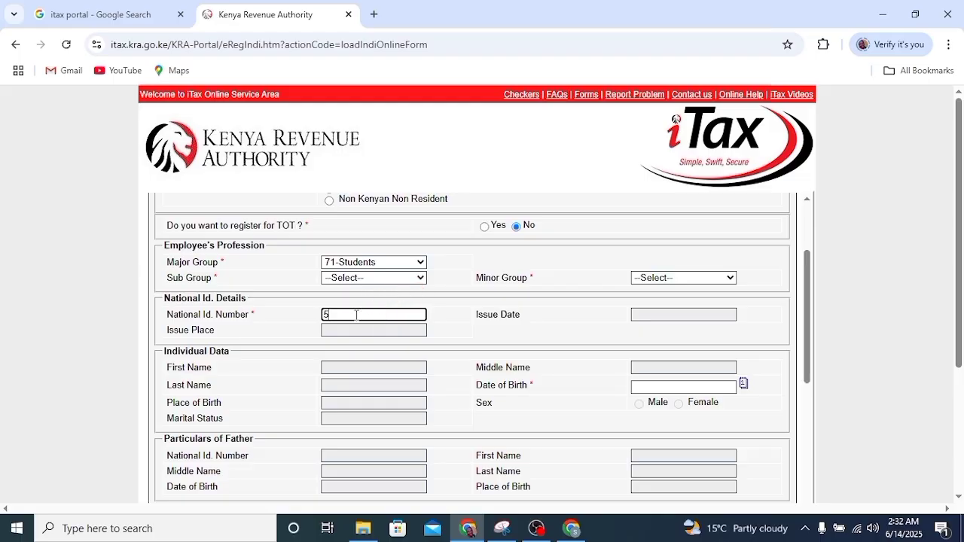
pyautogui.write('588')
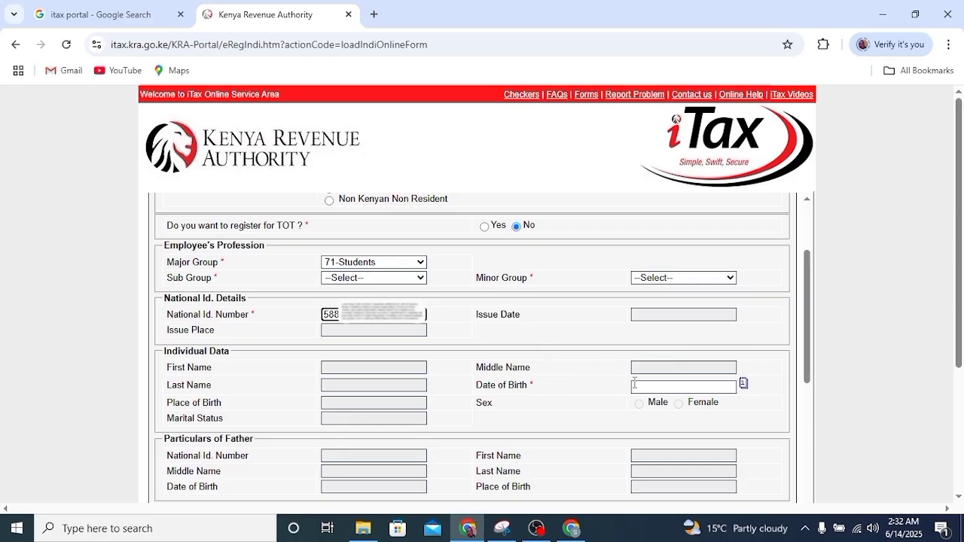
pyautogui.click(663, 388)
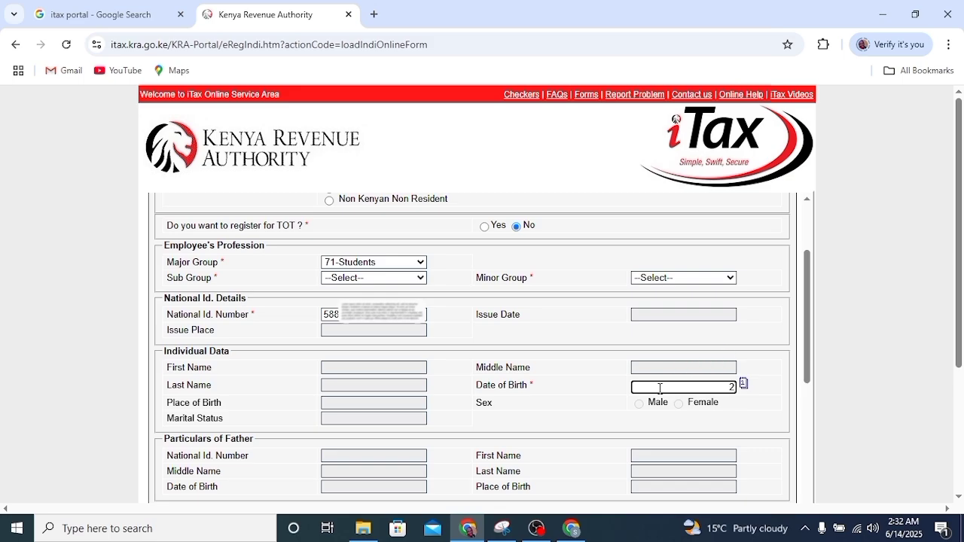
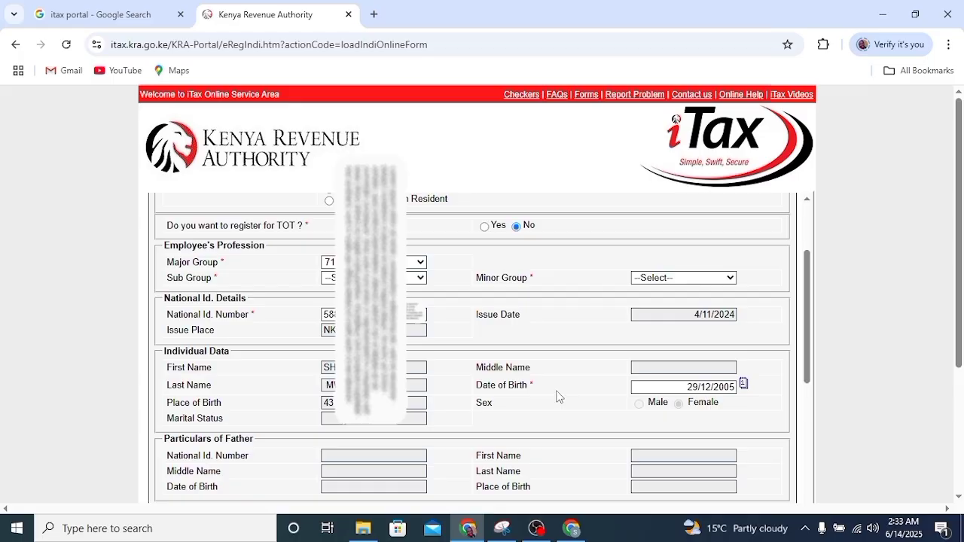
# - Enter the street name of the physical address and choose Meru as the county
pyautogui.scroll(-3, 557, 400)
pyautogui.scroll(-6, 558, 384)
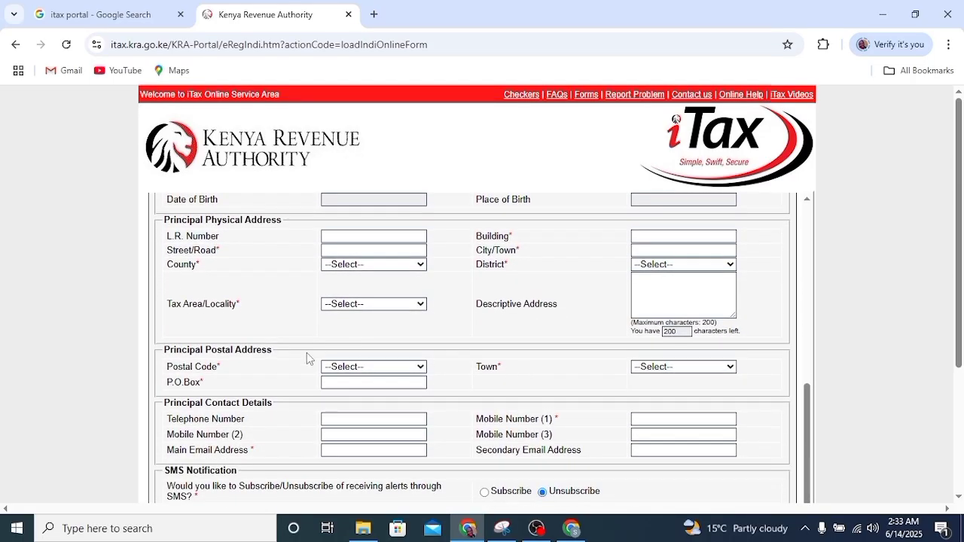
pyautogui.scroll(3, 260, 345)
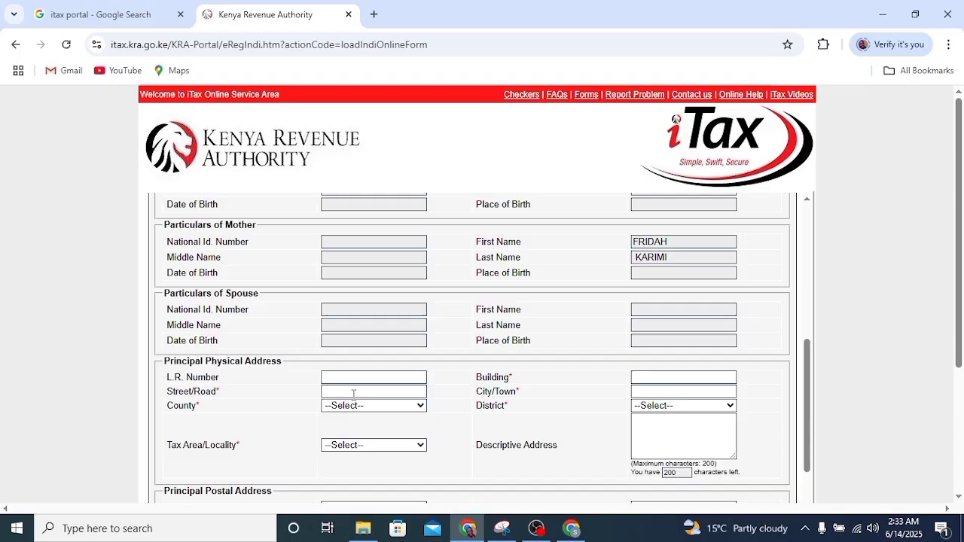
pyautogui.click(349, 393)
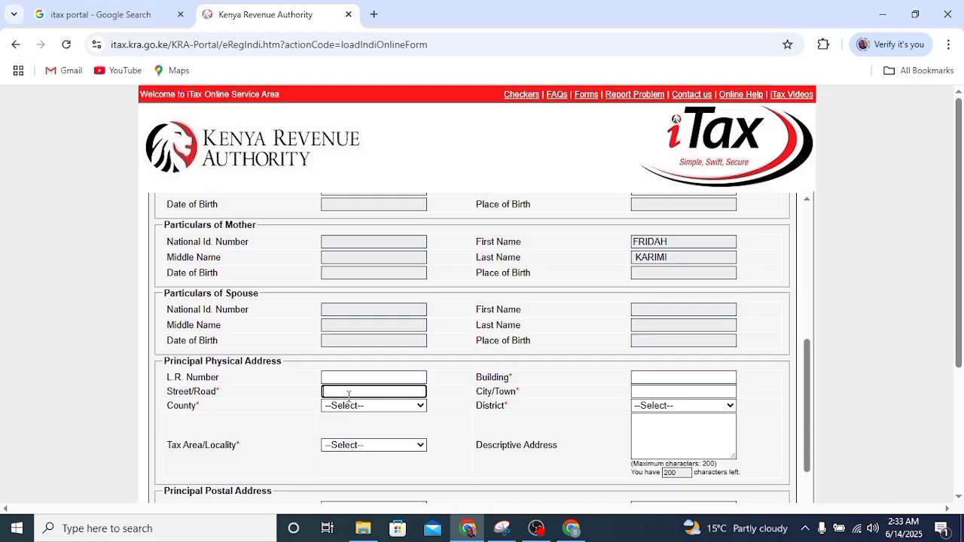
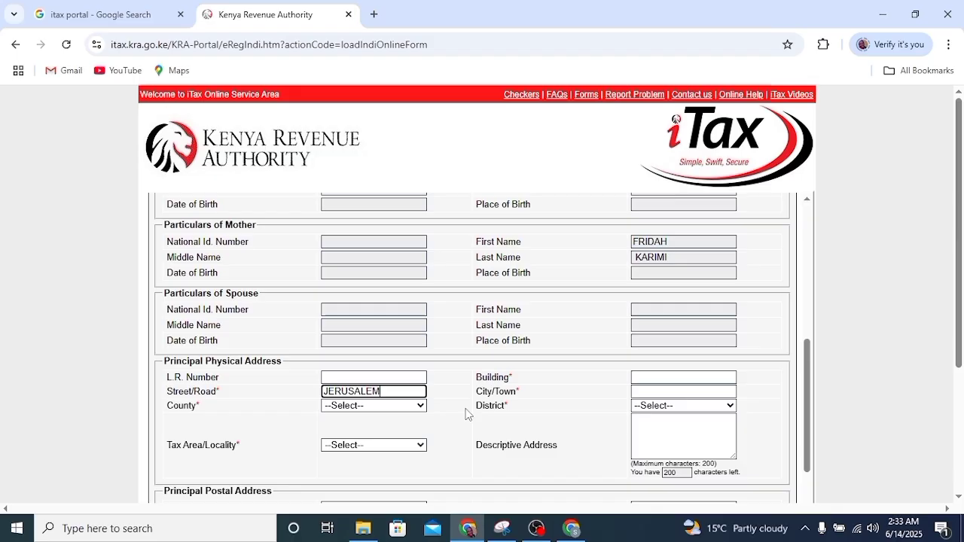
pyautogui.click(422, 407)
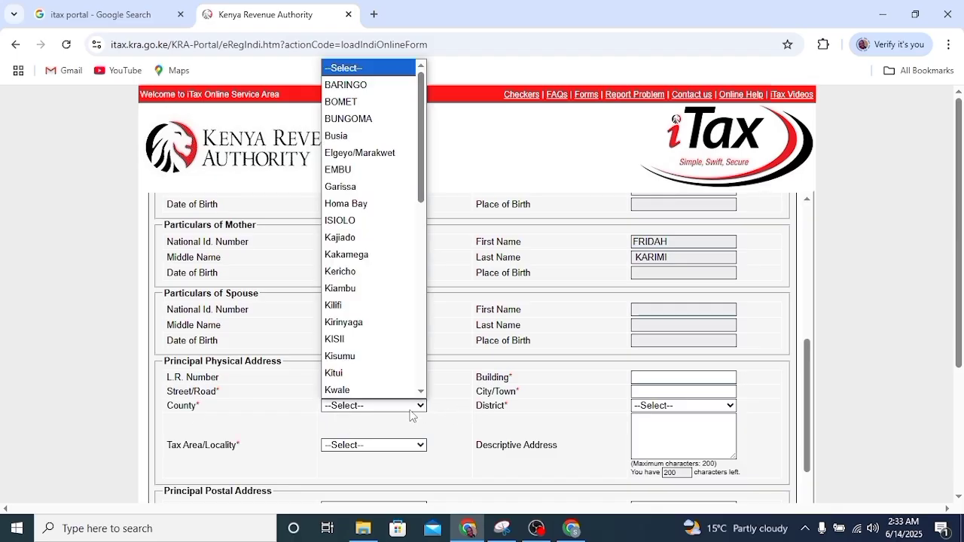
pyautogui.scroll(-5, 371, 328)
pyautogui.scroll(10, 370, 316)
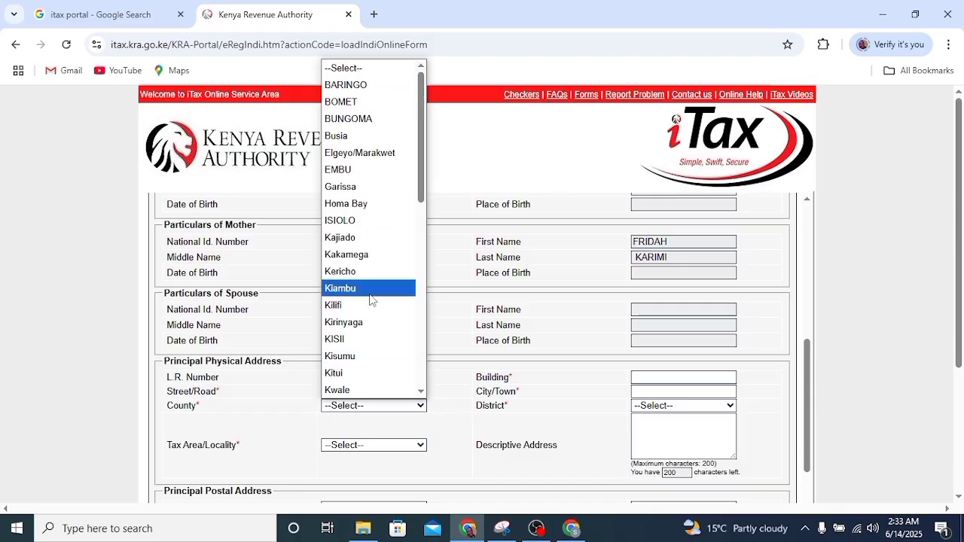
pyautogui.scroll(-9, 370, 292)
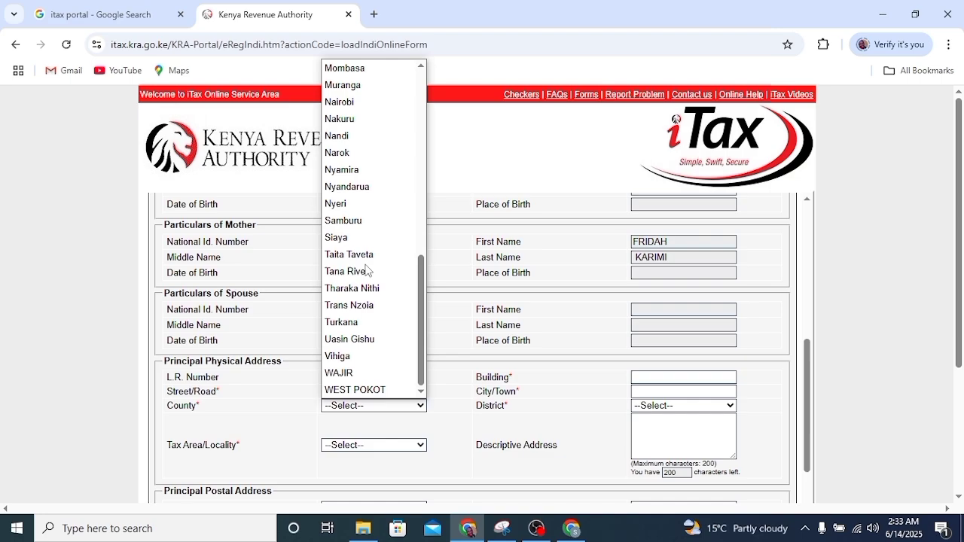
pyautogui.scroll(3, 366, 271)
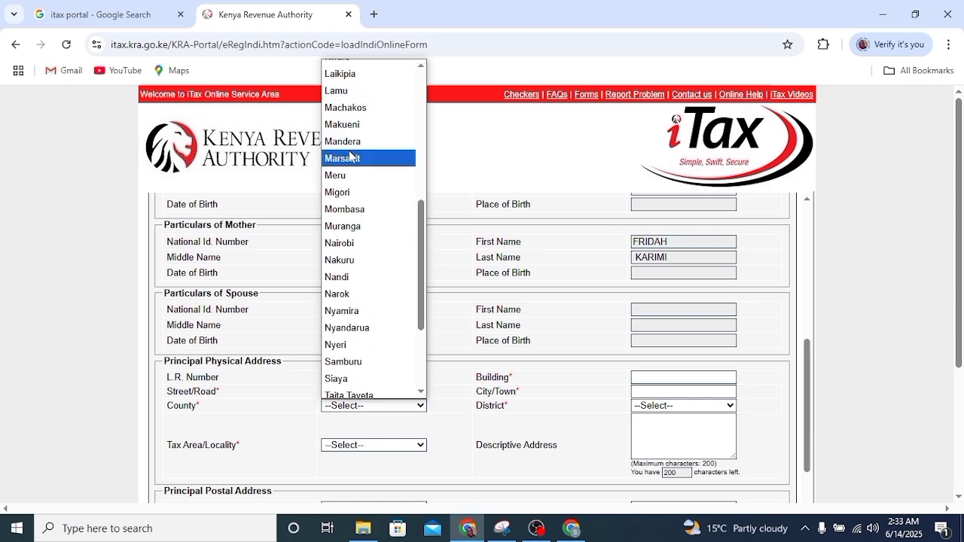
pyautogui.click(347, 176)
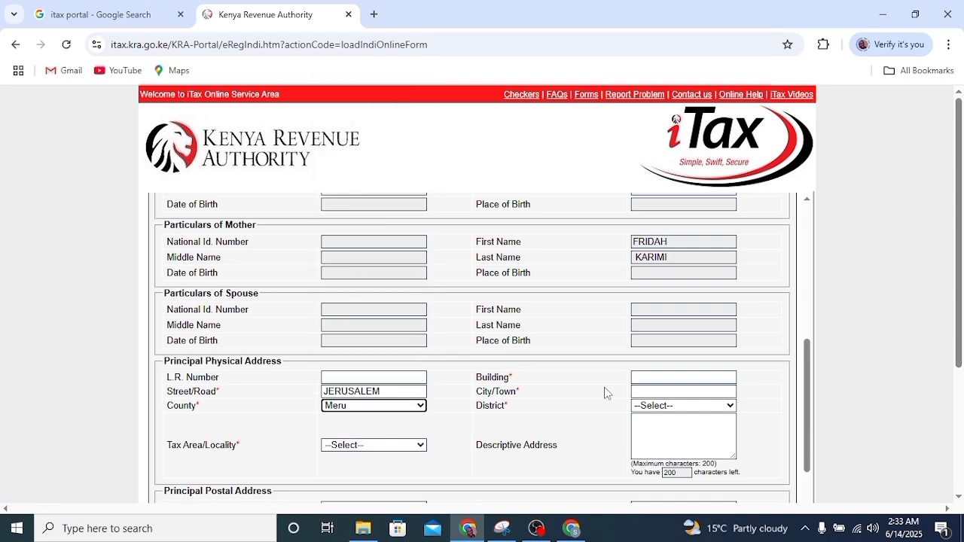
# - Add the building name and town Nkubu, then pick Imenti South District and locality Nkubu
pyautogui.click(669, 380)
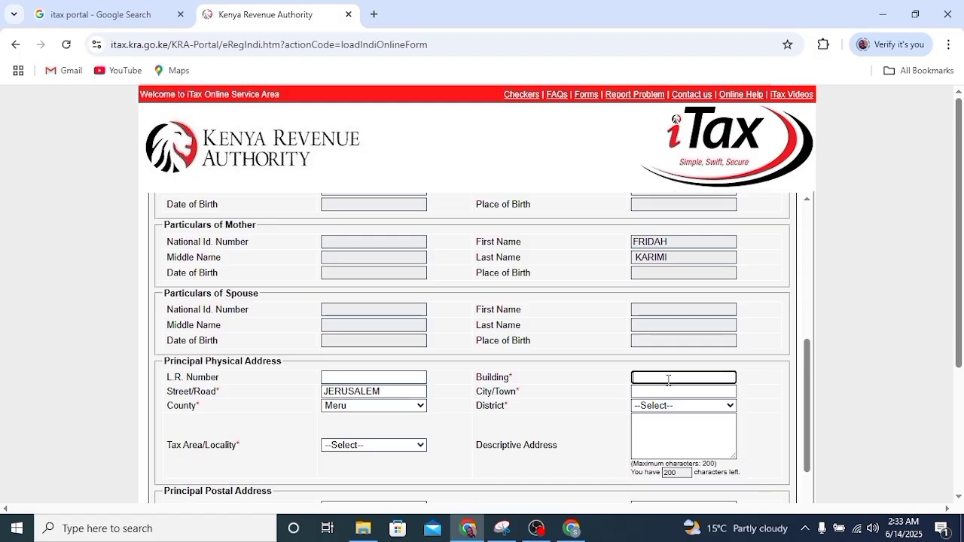
pyautogui.click(658, 392)
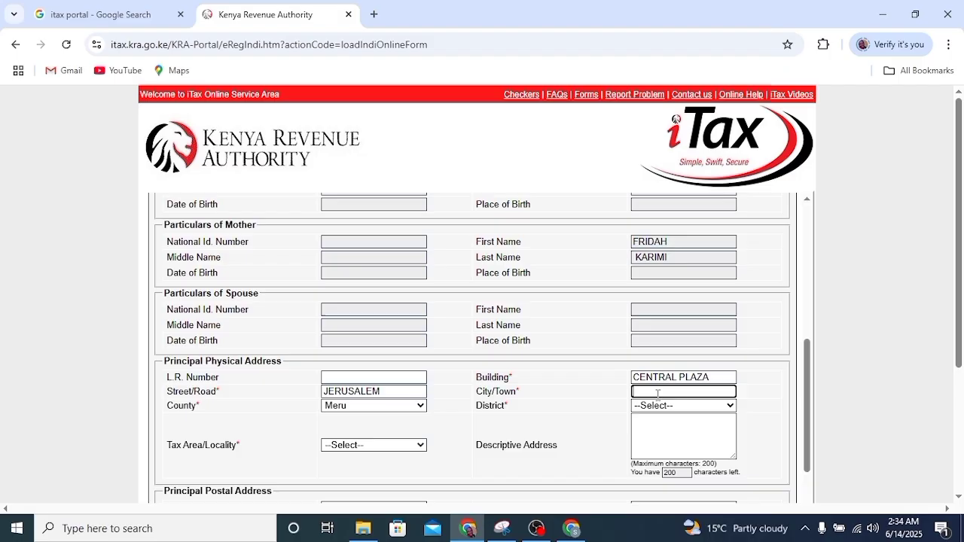
pyautogui.write('NKUBU')
pyautogui.click(728, 407)
pyautogui.click(728, 409)
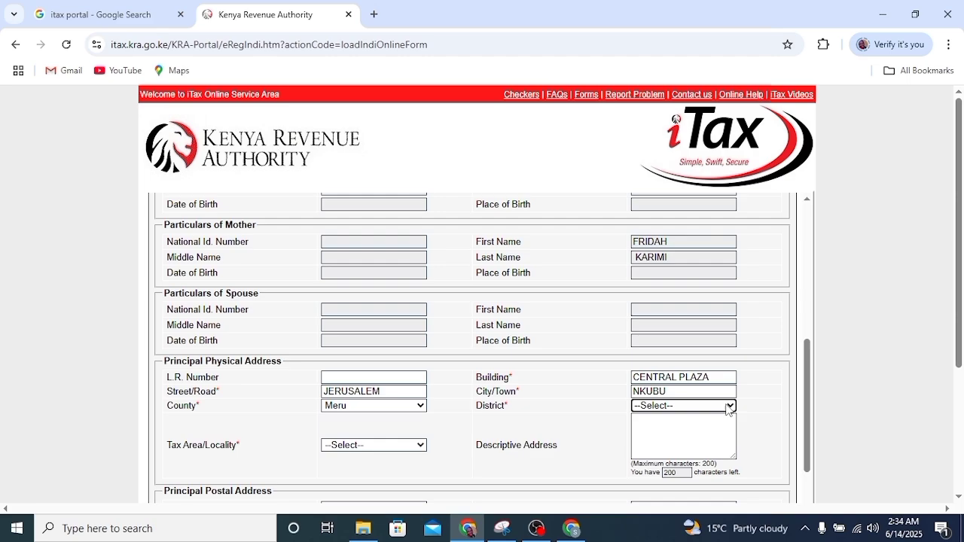
pyautogui.click(729, 407)
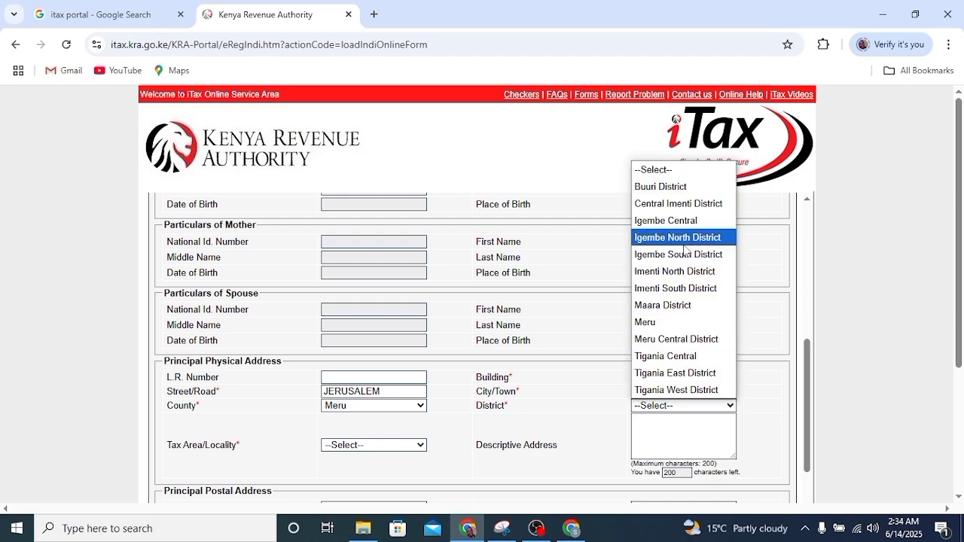
pyautogui.click(687, 294)
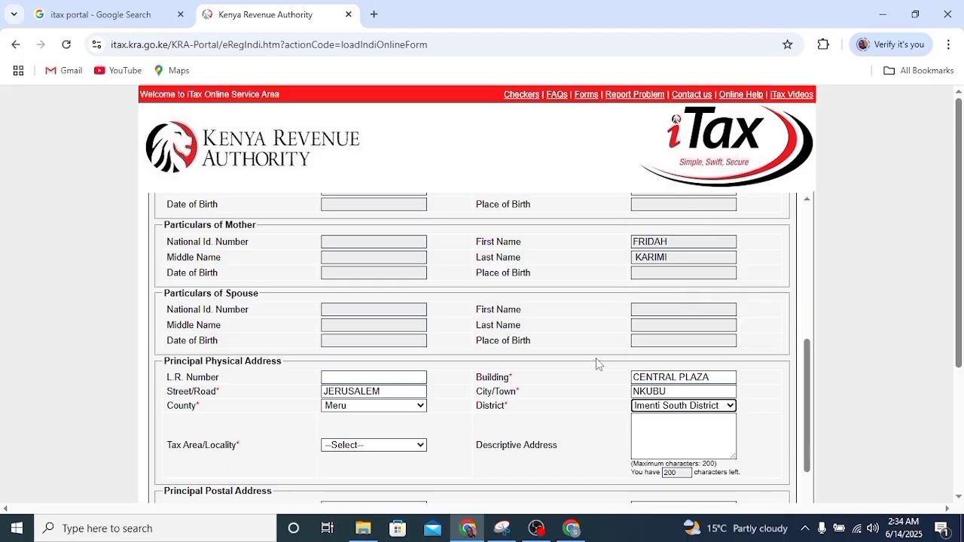
pyautogui.scroll(-2, 455, 375)
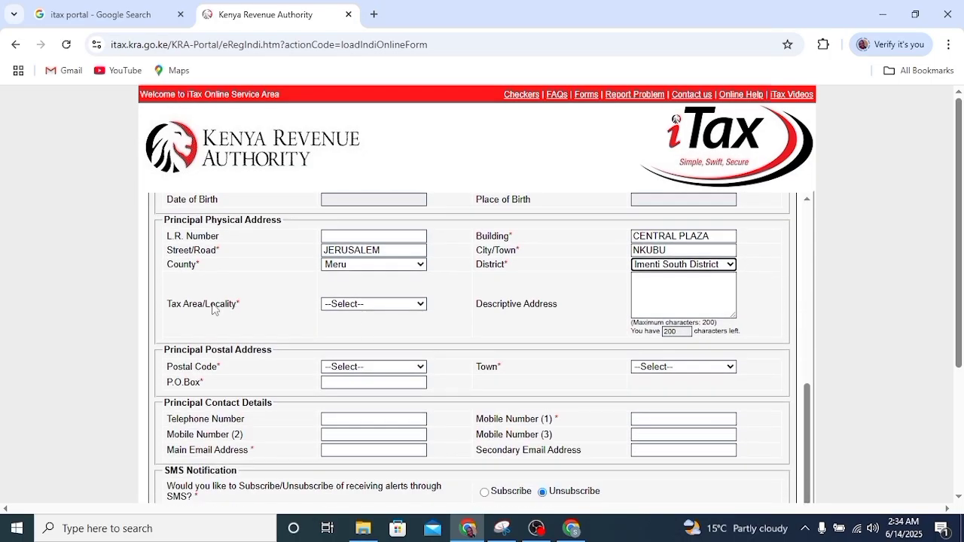
pyautogui.click(420, 305)
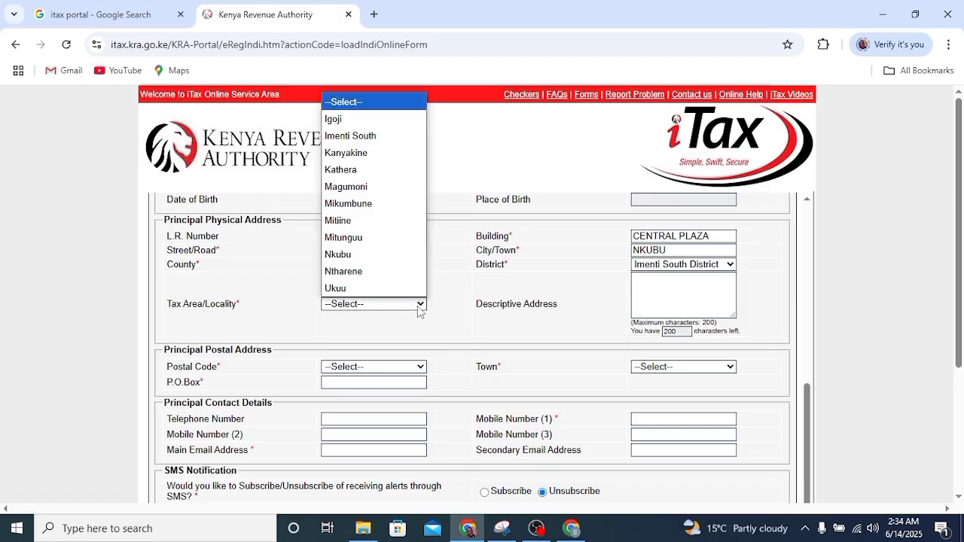
pyautogui.click(370, 260)
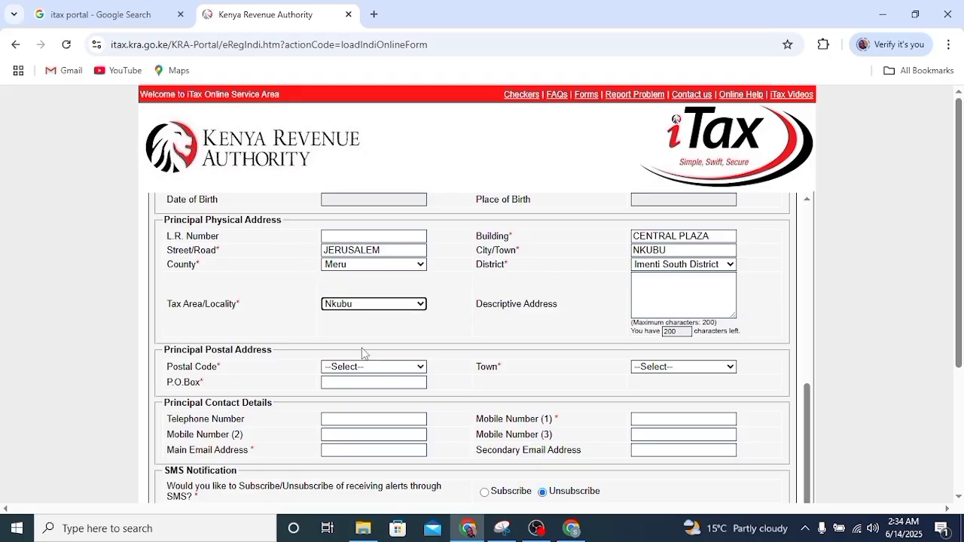
# - Select postal code 60202 for the principal postal address and start on the P.O. Box
pyautogui.scroll(-1, 276, 303)
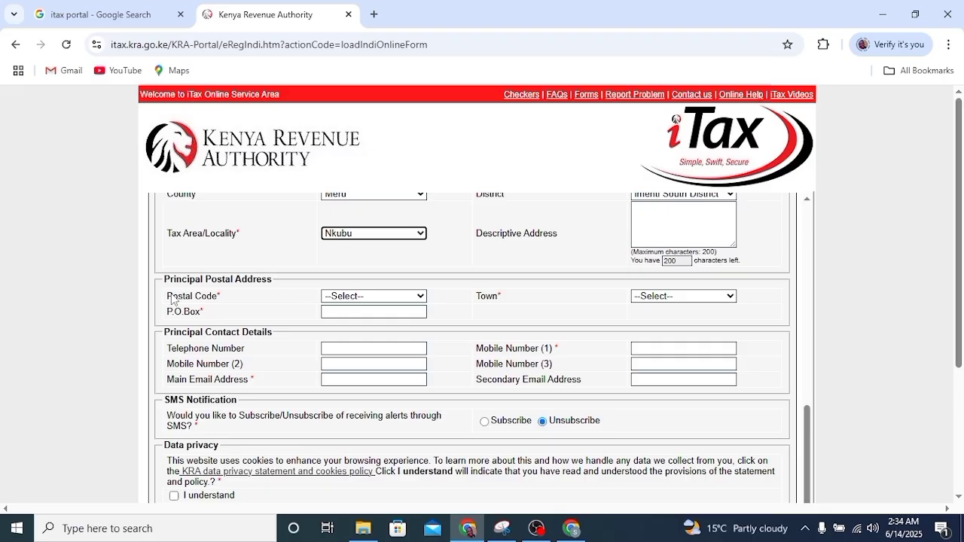
pyautogui.click(421, 299)
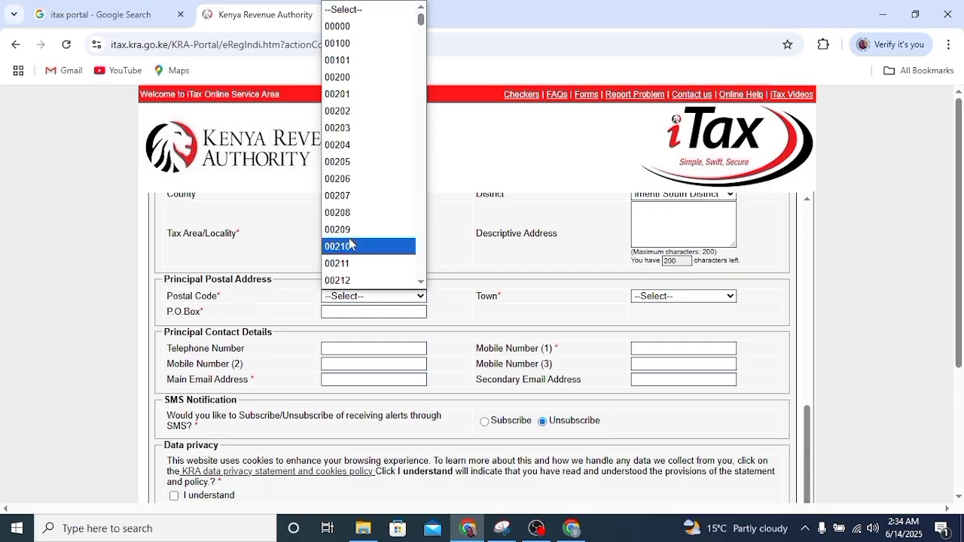
pyautogui.scroll(-10, 351, 226)
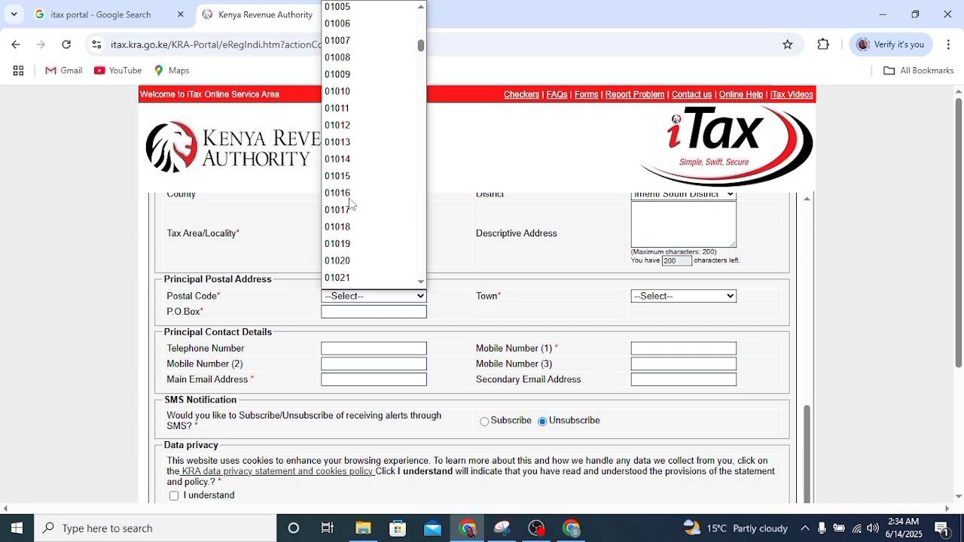
pyautogui.scroll(-15, 351, 202)
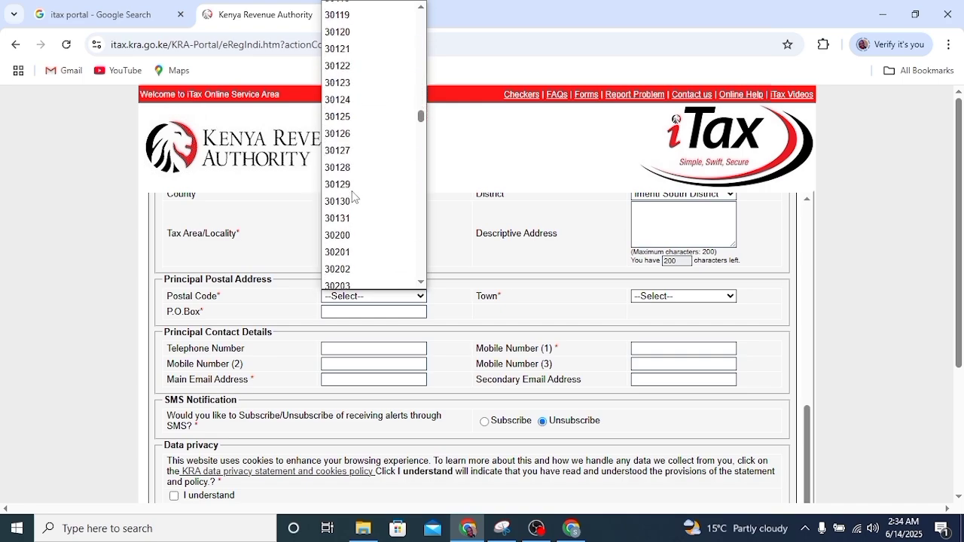
pyautogui.scroll(-15, 354, 196)
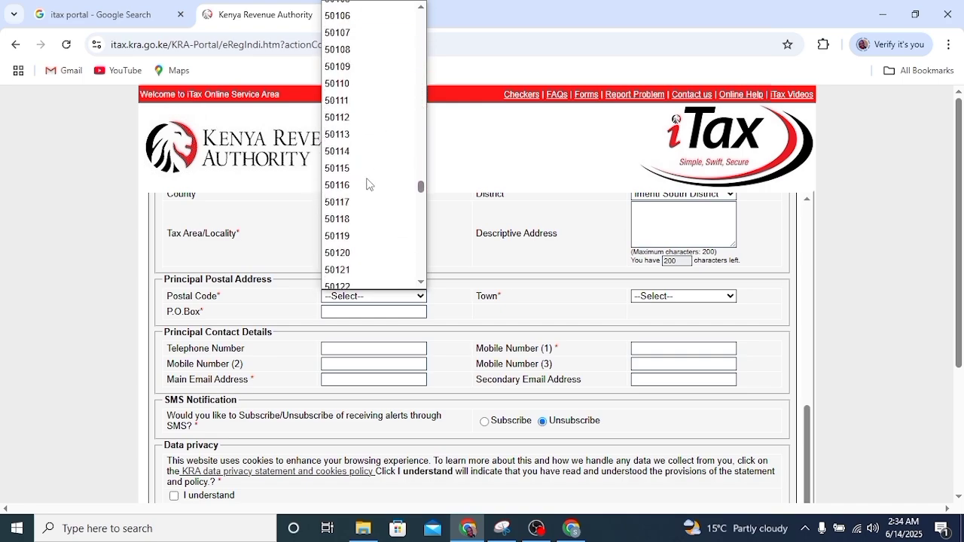
pyautogui.scroll(-15, 368, 184)
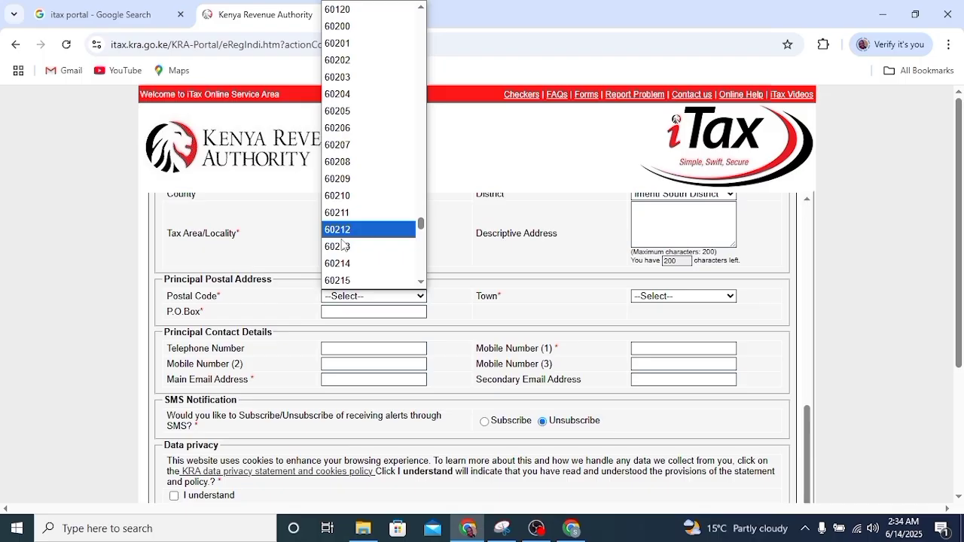
pyautogui.scroll(-6, 345, 226)
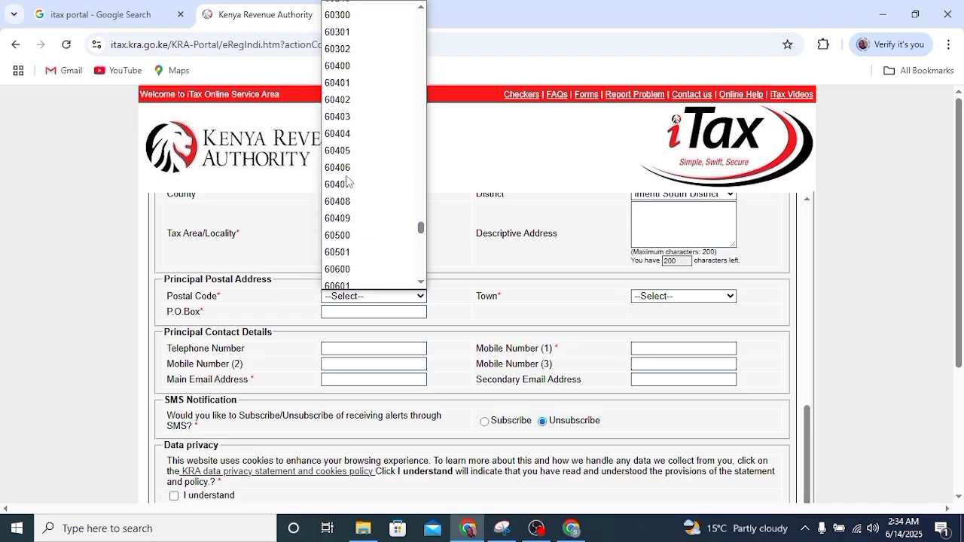
pyautogui.scroll(5, 347, 181)
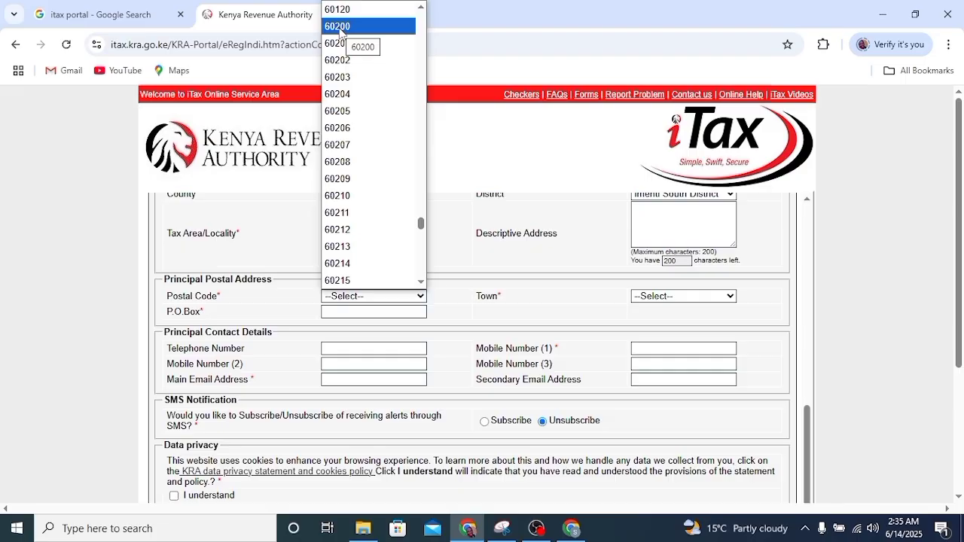
pyautogui.click(339, 60)
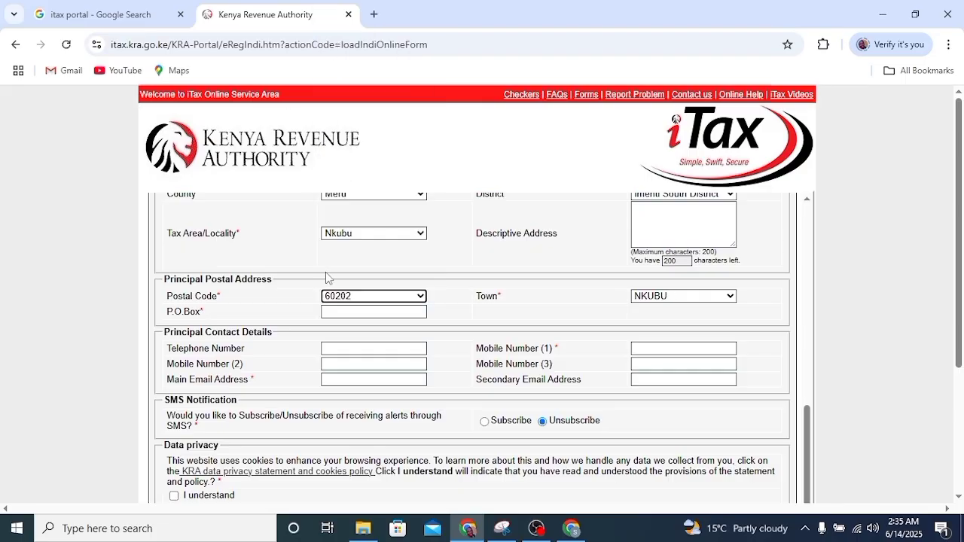
pyautogui.click(365, 311)
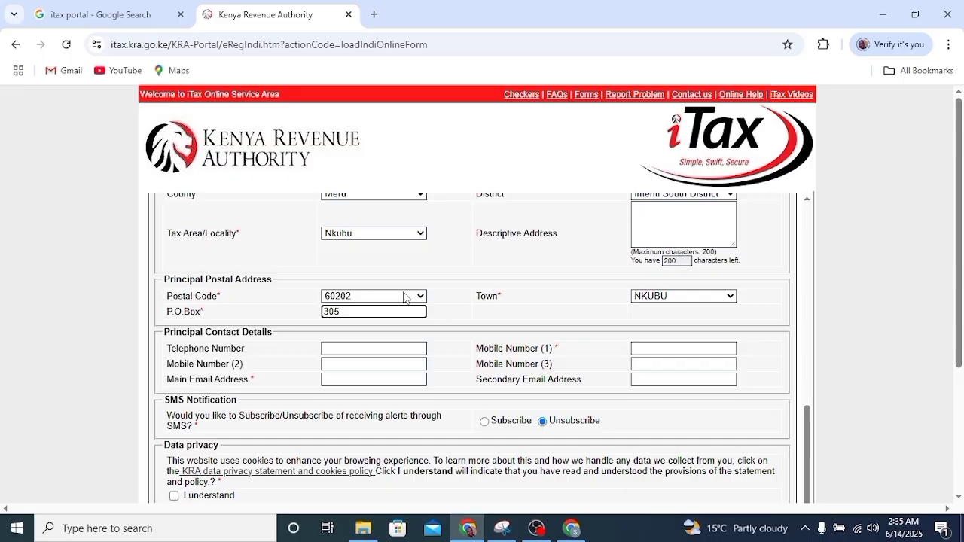
# - Enter the applicant's primary mobile number and main email address so the email is validated
pyautogui.scroll(-1, 405, 294)
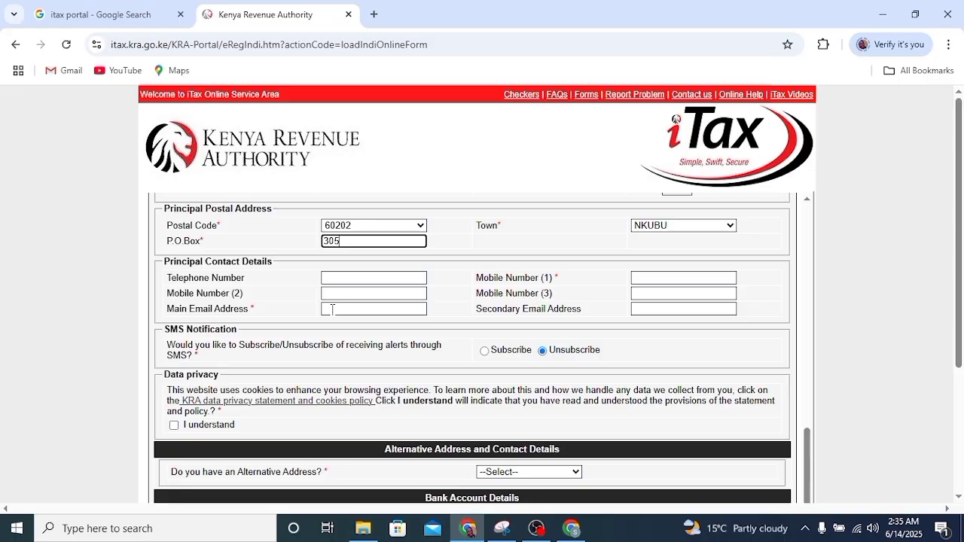
pyautogui.click(665, 279)
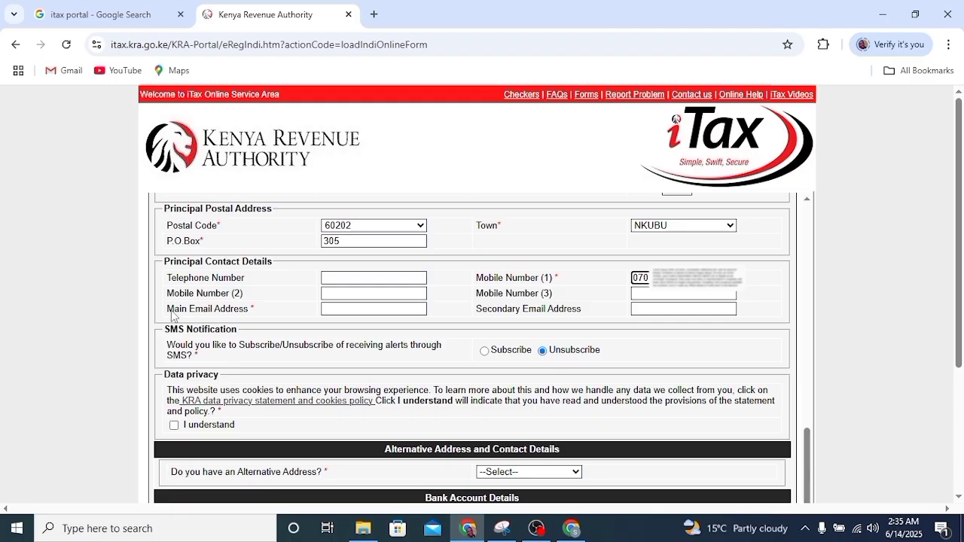
pyautogui.click(356, 310)
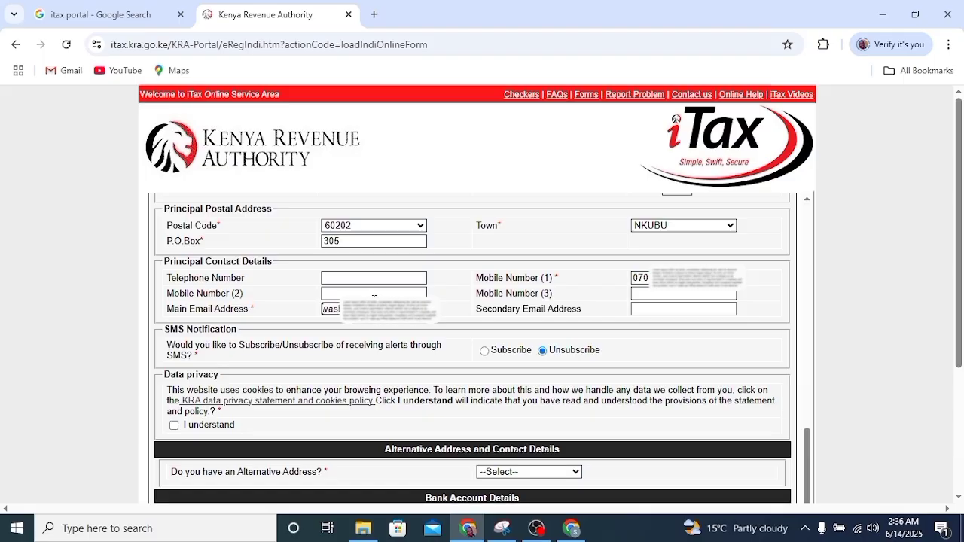
pyautogui.click(457, 316)
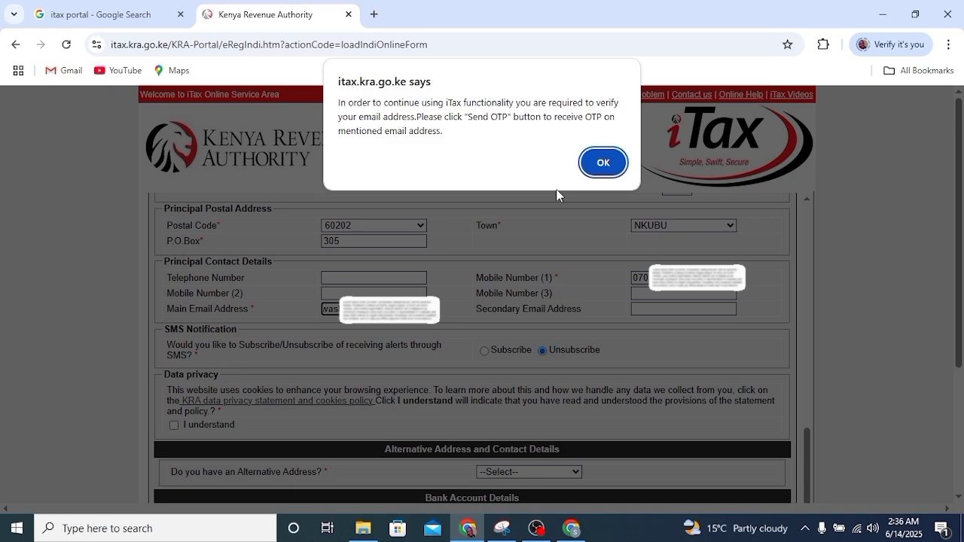
# - Acknowledge the email verification notice and switch to the Gmail window
pyautogui.click(604, 163)
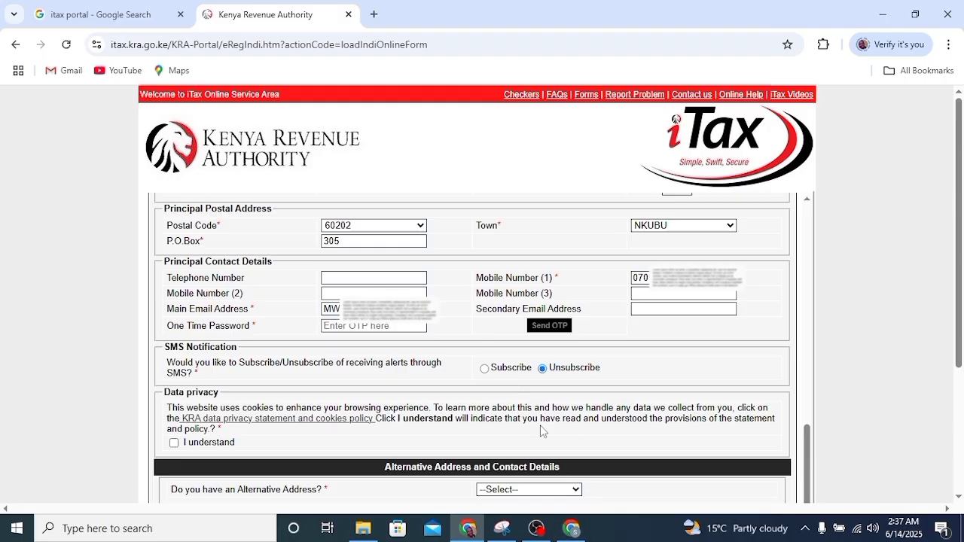
pyautogui.click(572, 530)
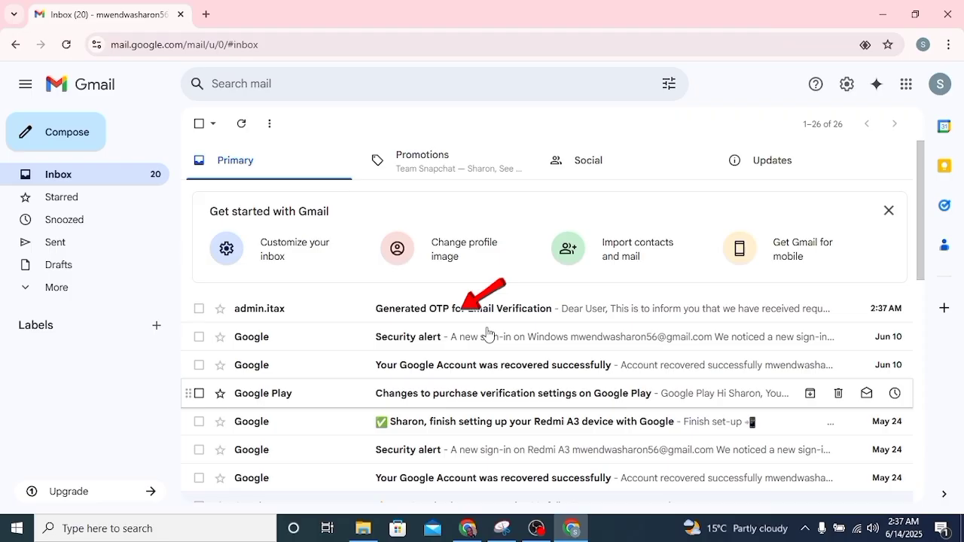
# - Open the 'Generated OTP for Email Verification' email and select the one-time code
pyautogui.click(505, 310)
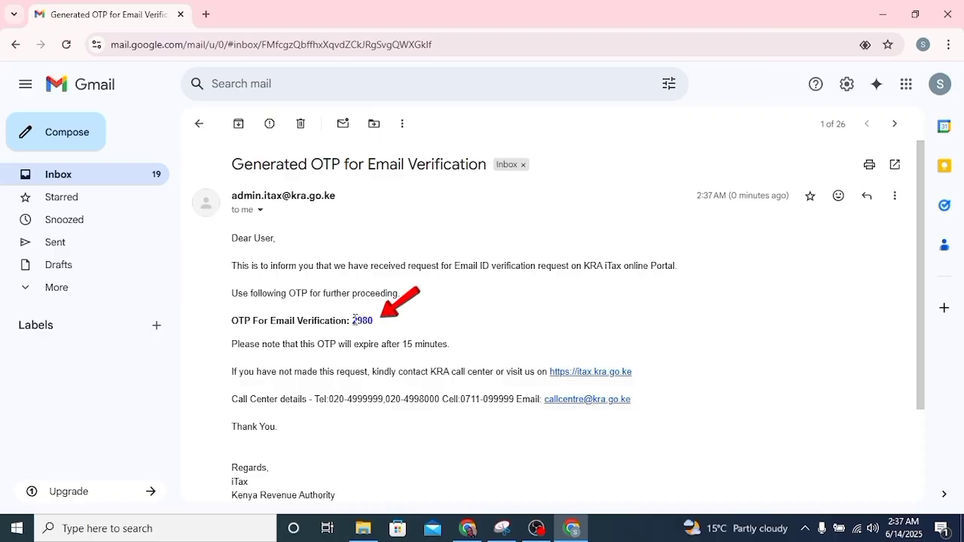
pyautogui.moveTo(353, 322); pyautogui.dragTo(374, 320)
pyautogui.hotkey('ctrl', 'c')
# - Paste the emailed code into the One Time Password field
pyautogui.hotkey('alt', 'Tab')
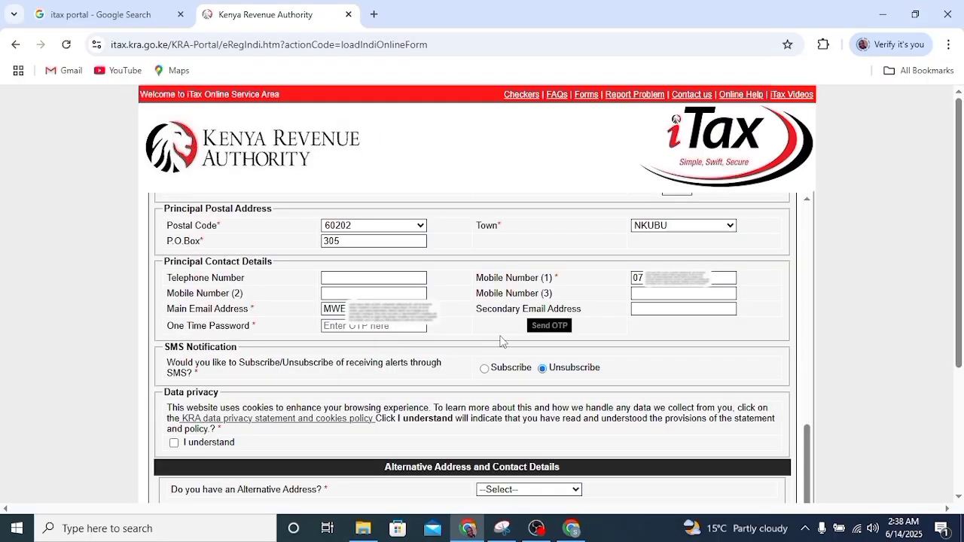
pyautogui.click(392, 326)
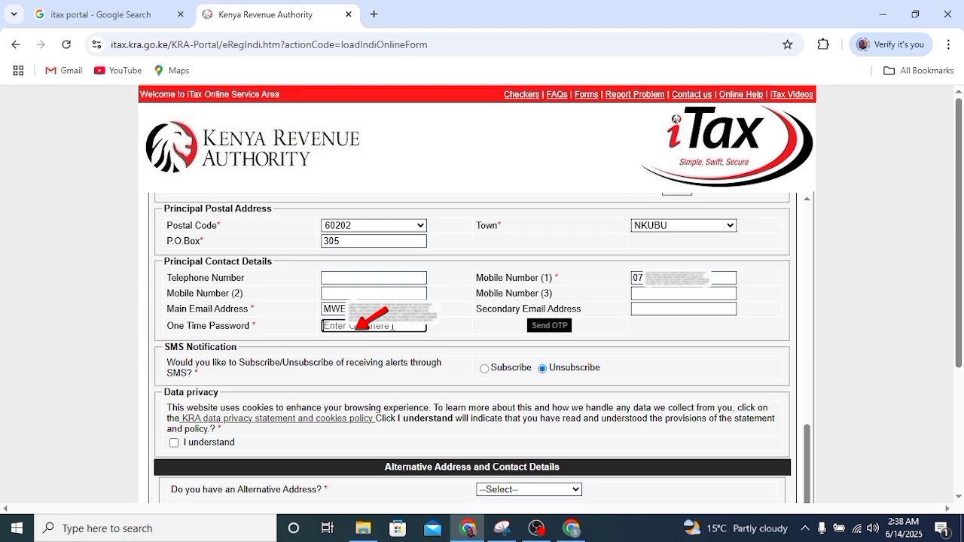
pyautogui.hotkey('ctrl', 'v')
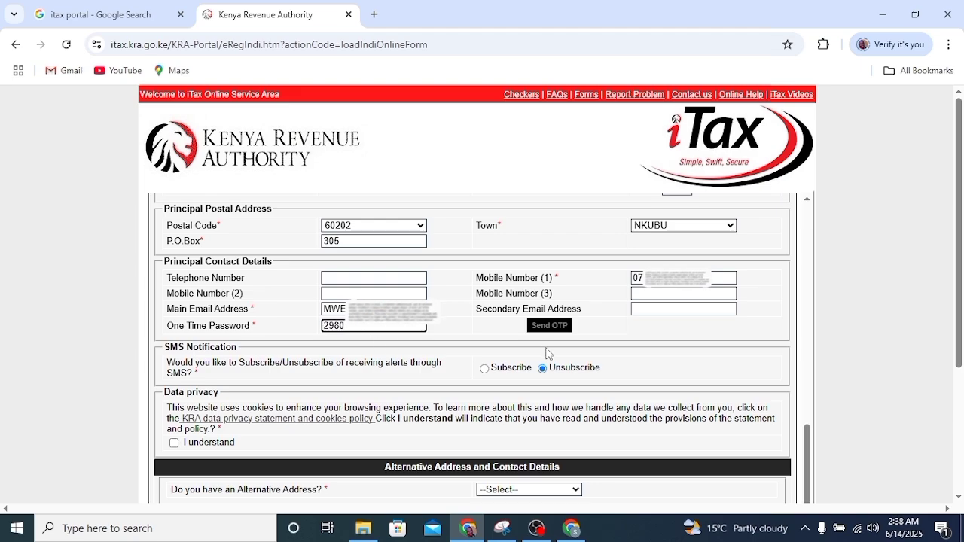
# - Answer No to alternative address, bank account, partner/director and taxpayer-relationship questions, then proceed
pyautogui.scroll(-2, 320, 345)
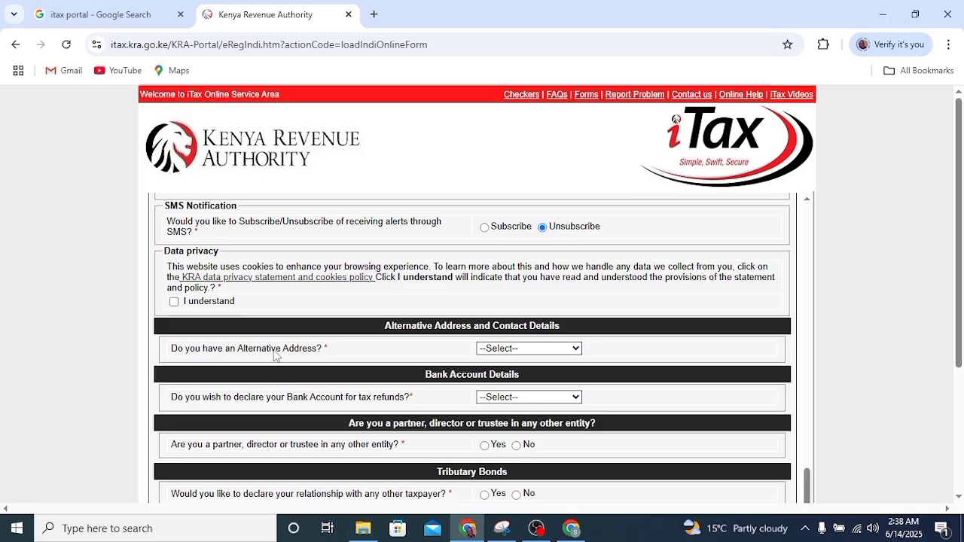
pyautogui.click(564, 349)
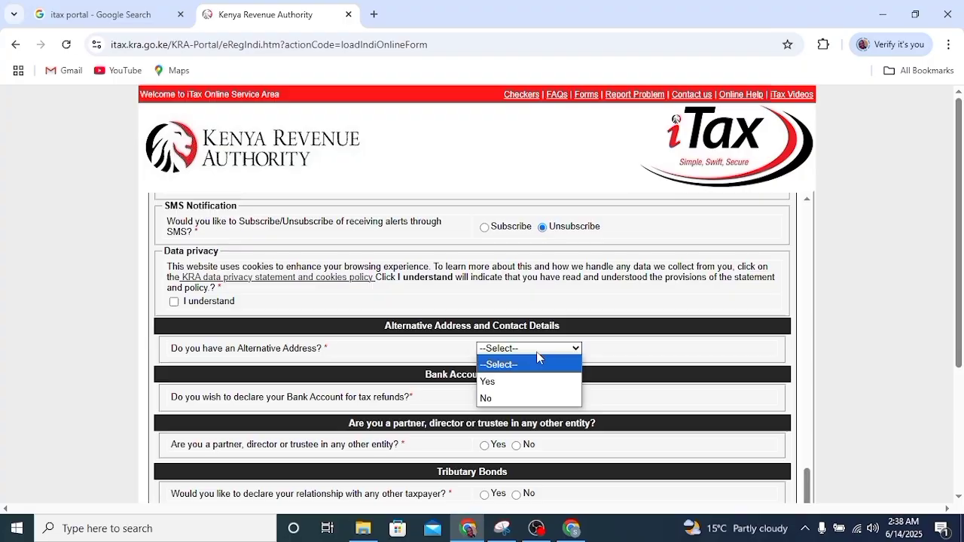
pyautogui.click(495, 400)
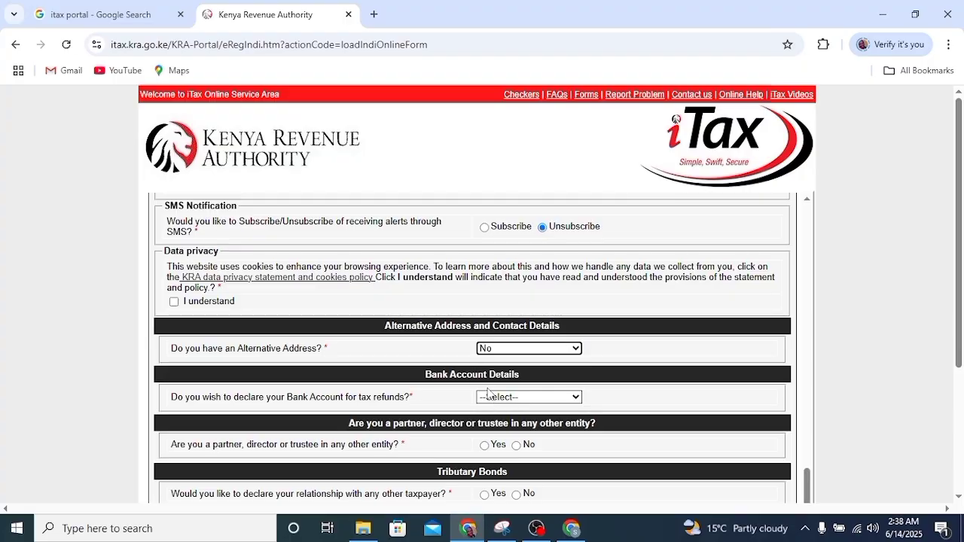
pyautogui.scroll(-1, 489, 392)
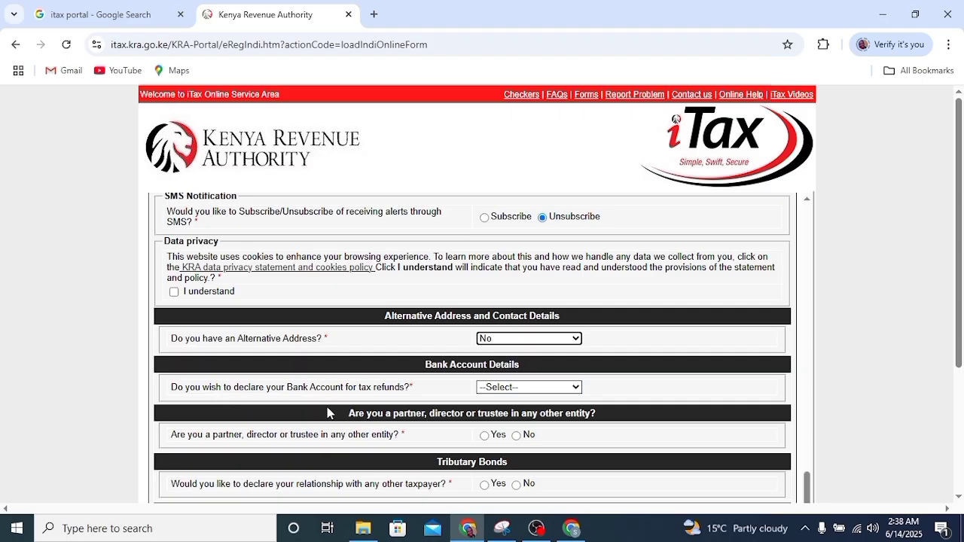
pyautogui.click(574, 387)
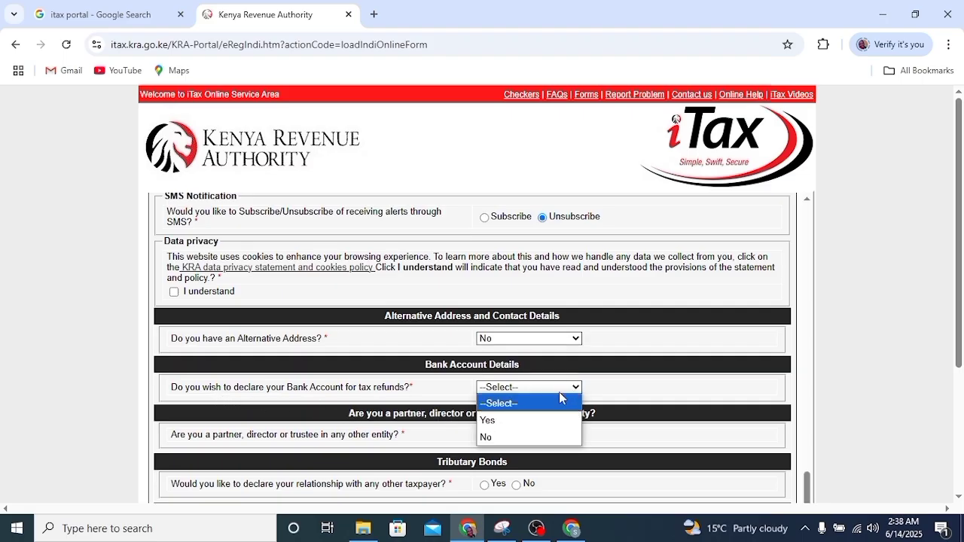
pyautogui.click(501, 442)
pyautogui.scroll(-1, 459, 420)
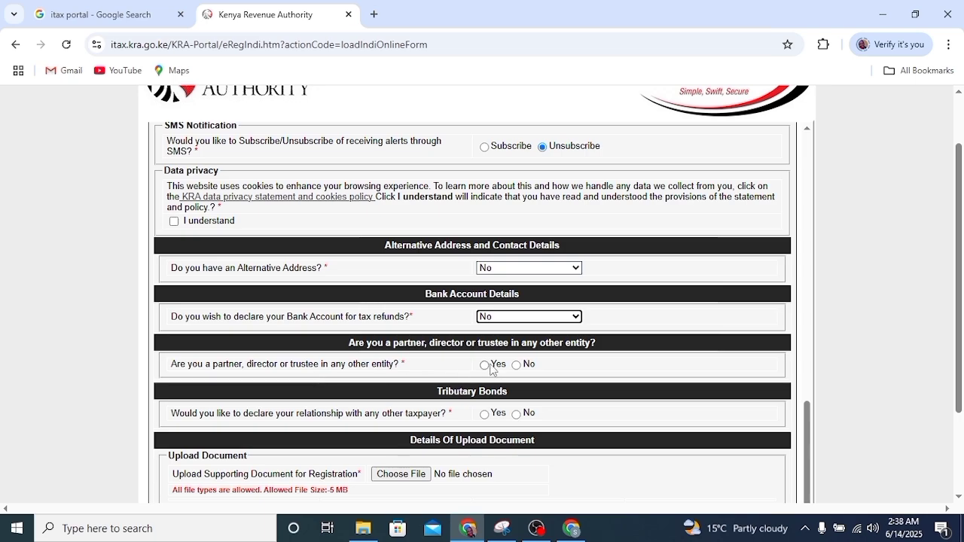
pyautogui.click(517, 367)
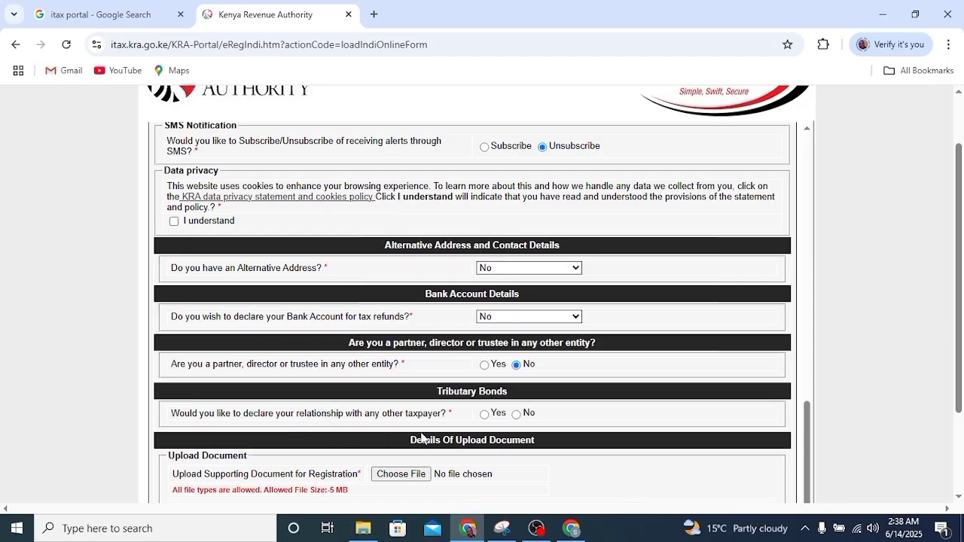
pyautogui.click(516, 413)
pyautogui.scroll(-3, 452, 362)
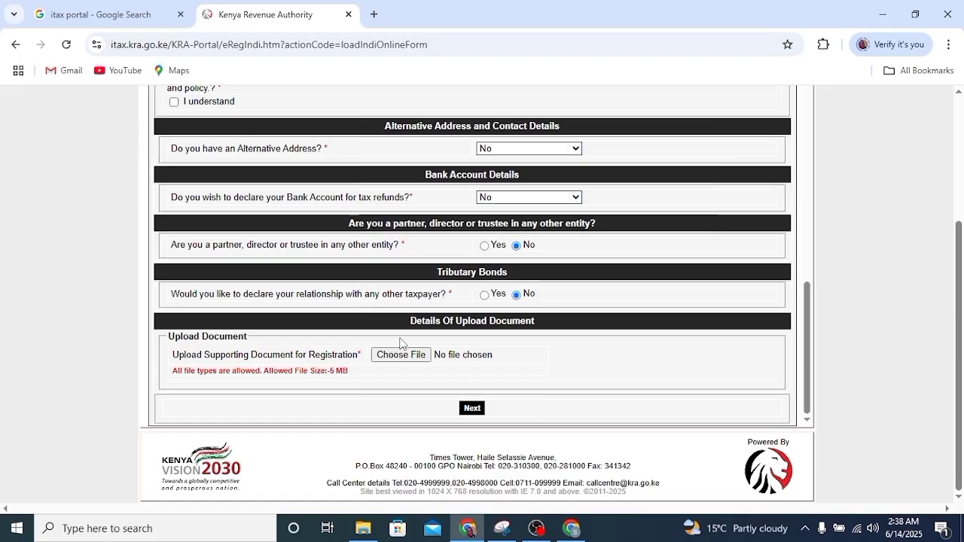
pyautogui.click(470, 409)
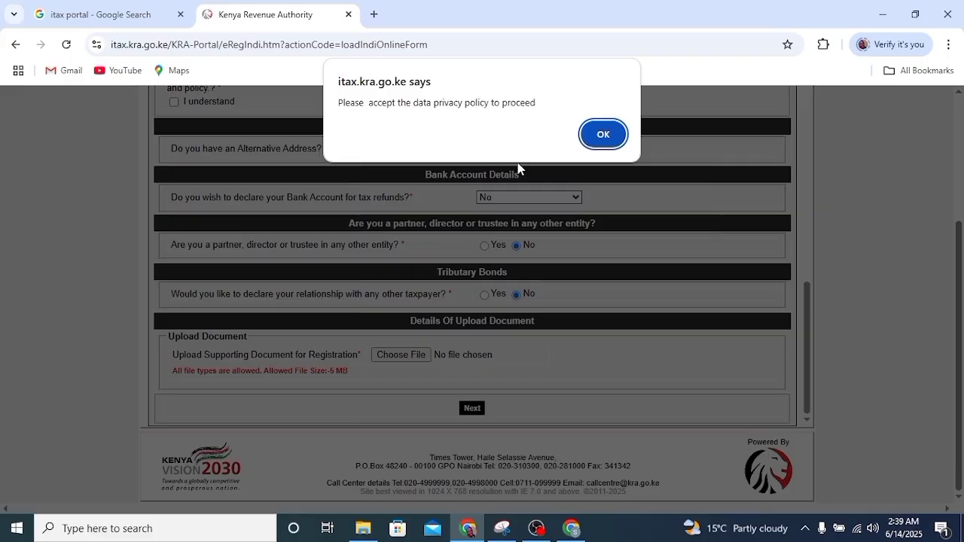
# - Dismiss the privacy warning alert and tick the Data privacy 'I understand' checkbox
pyautogui.click(603, 133)
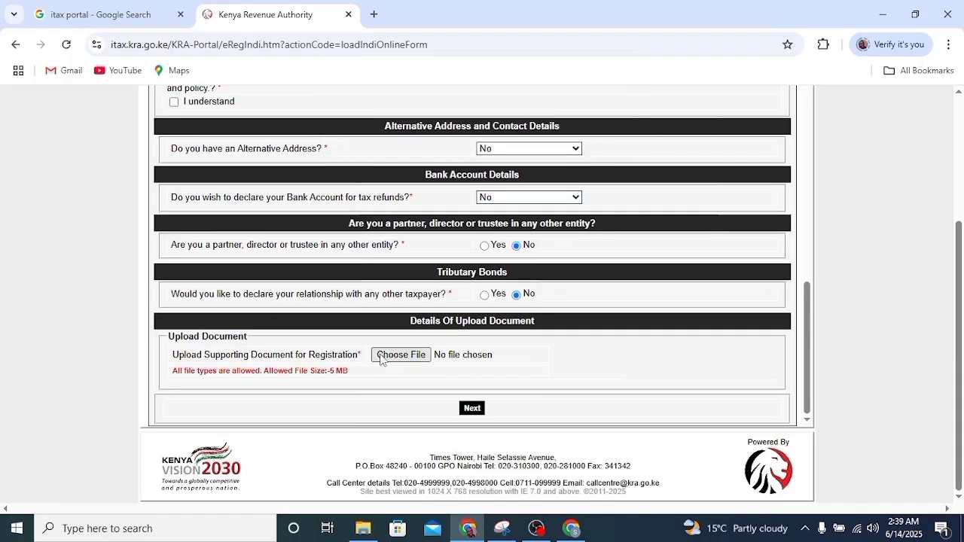
pyautogui.scroll(4, 372, 329)
pyautogui.scroll(-3, 377, 286)
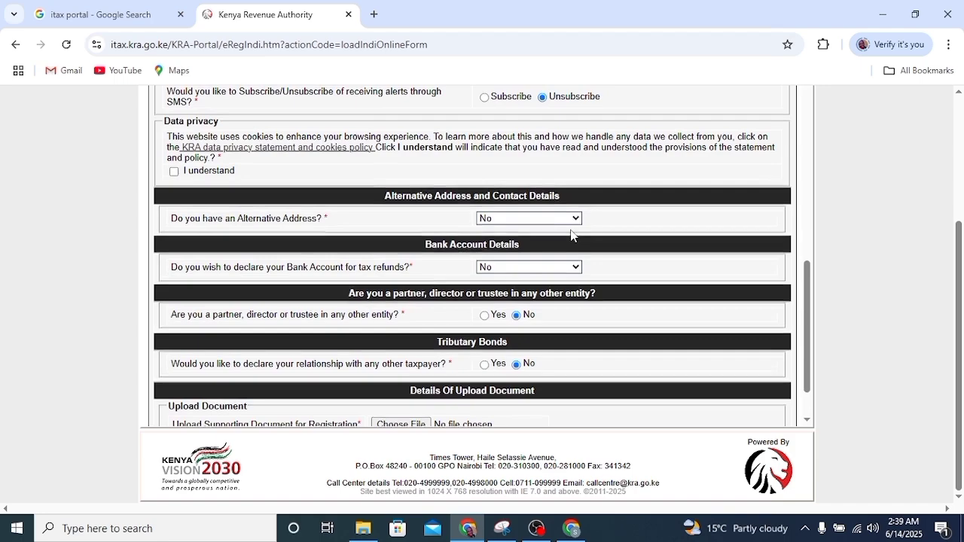
pyautogui.scroll(2, 176, 310)
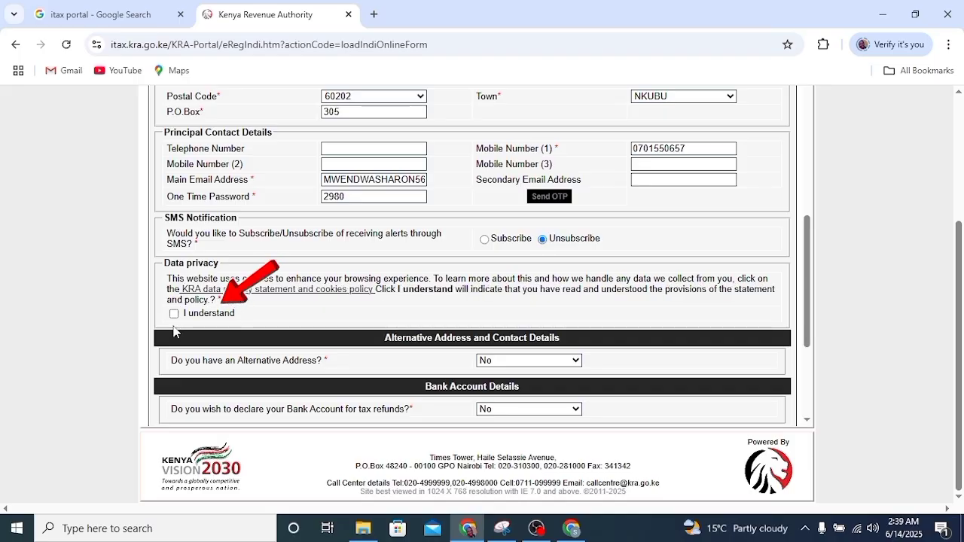
pyautogui.click(174, 313)
pyautogui.scroll(-3, 456, 303)
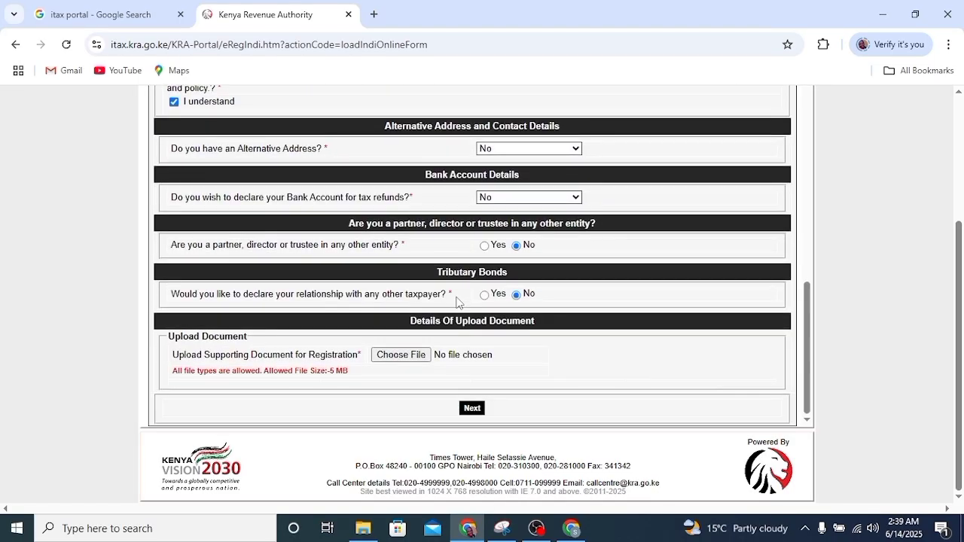
# - Register the Income Tax Resident obligation with registration date 14 June 2025
pyautogui.click(474, 409)
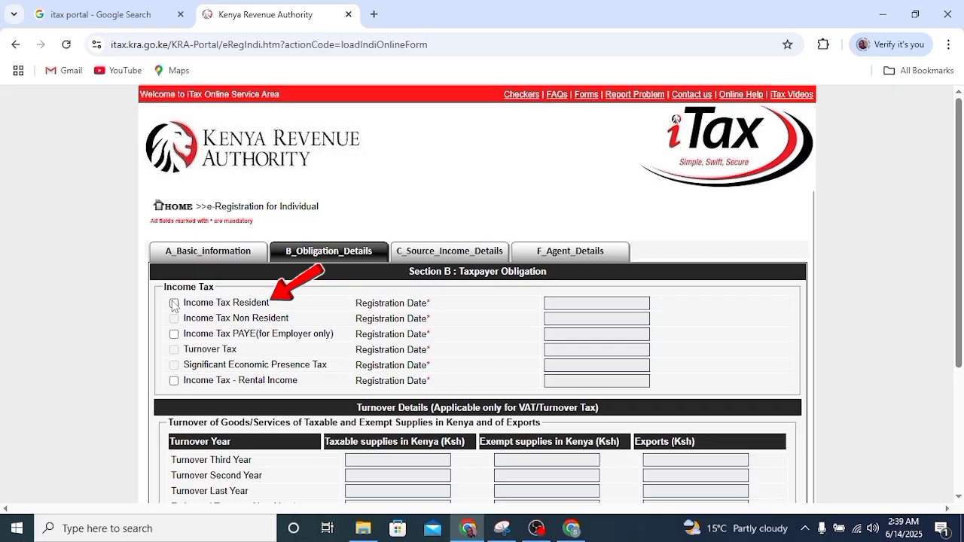
pyautogui.click(174, 304)
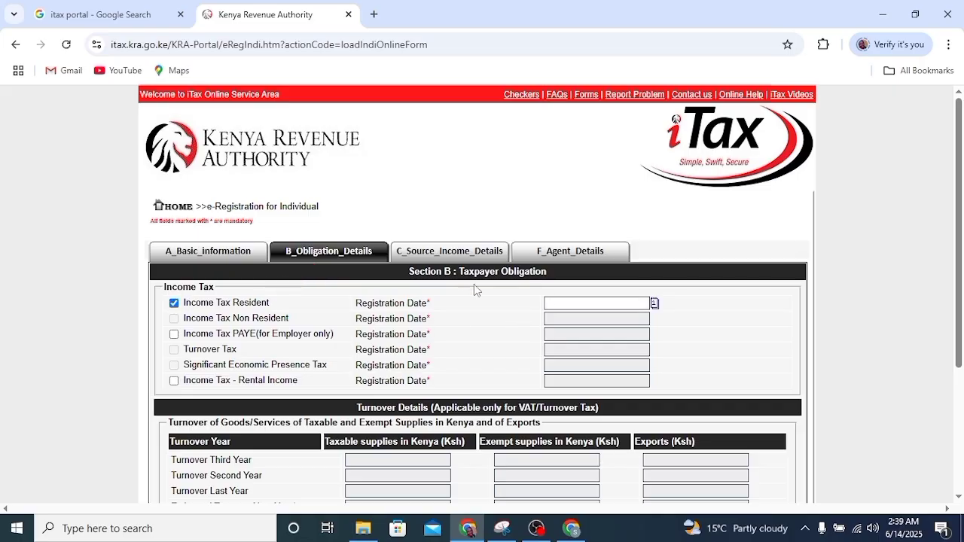
pyautogui.click(654, 304)
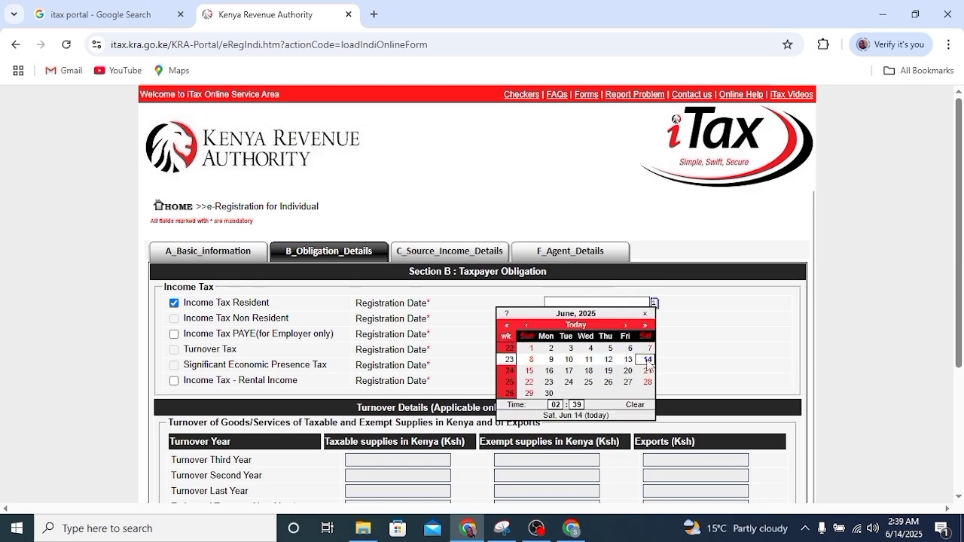
pyautogui.click(647, 360)
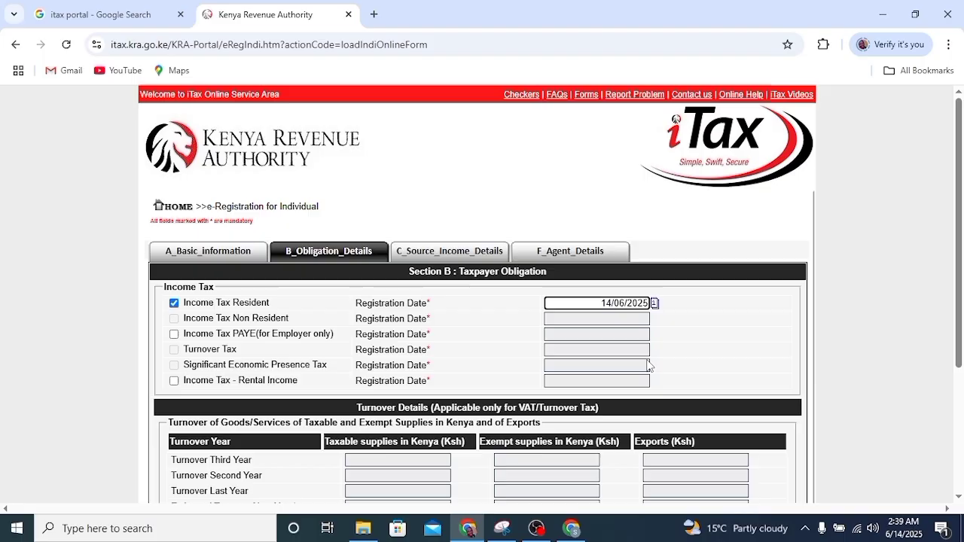
pyautogui.scroll(-3, 648, 366)
# - Answer No for Employment, Business and Rental Income, then proceed to Property Details
pyautogui.click(498, 351)
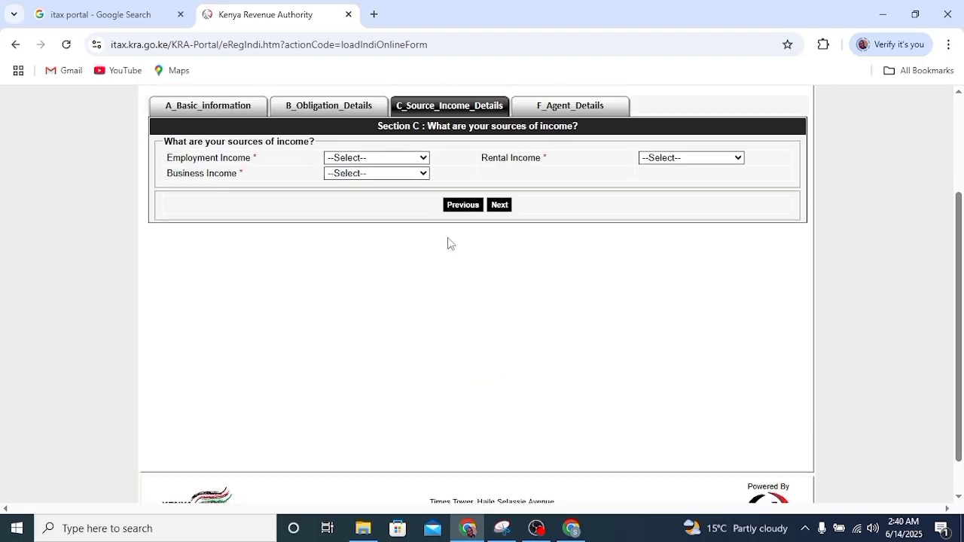
pyautogui.scroll(1, 448, 243)
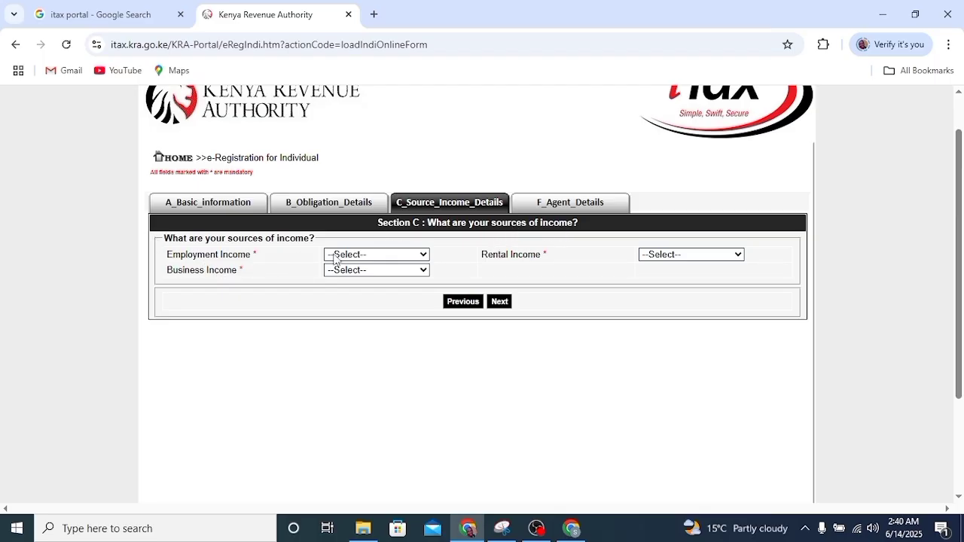
pyautogui.click(421, 256)
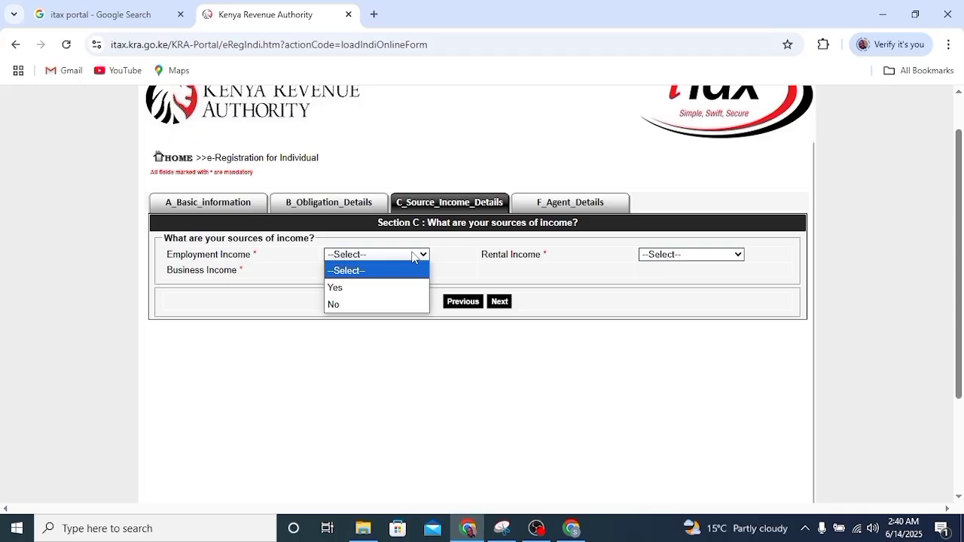
pyautogui.click(353, 305)
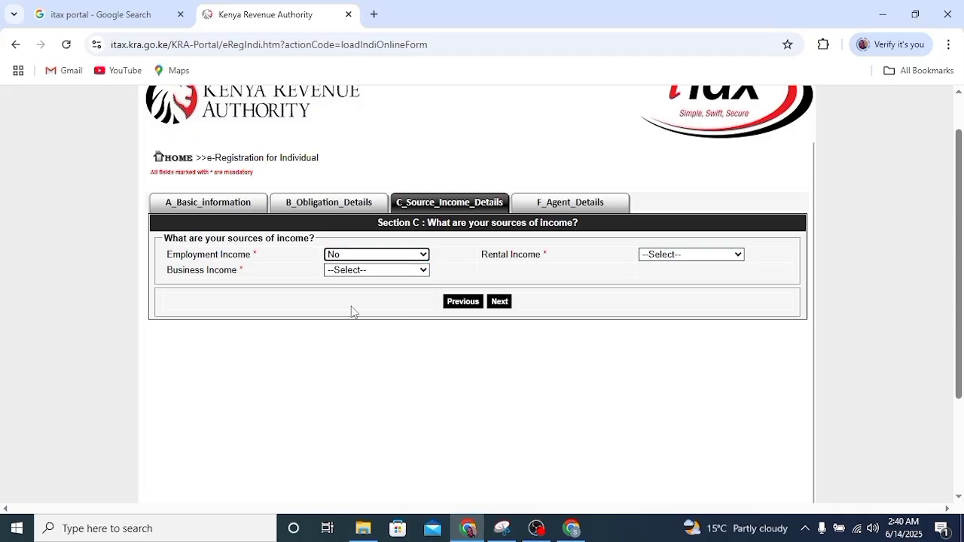
pyautogui.click(343, 271)
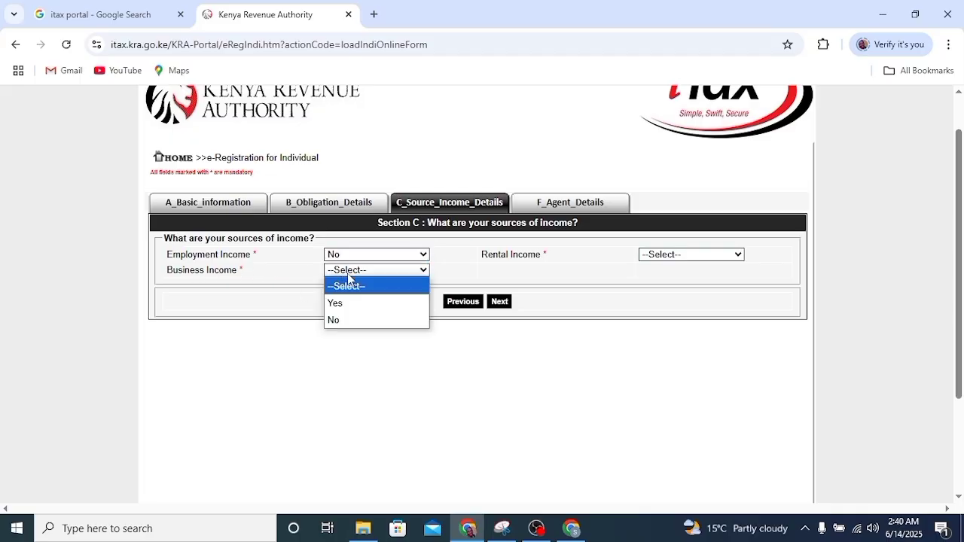
pyautogui.click(342, 323)
pyautogui.click(726, 256)
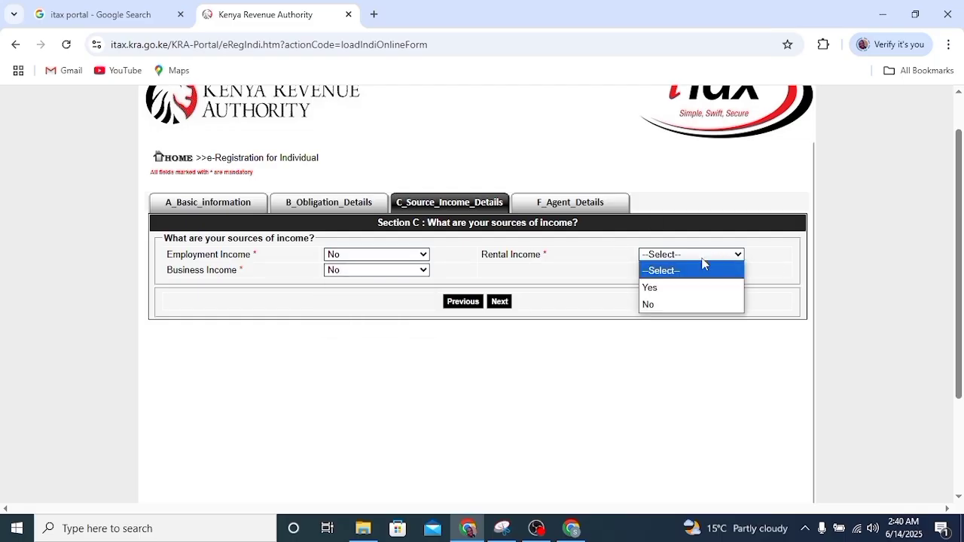
pyautogui.click(650, 305)
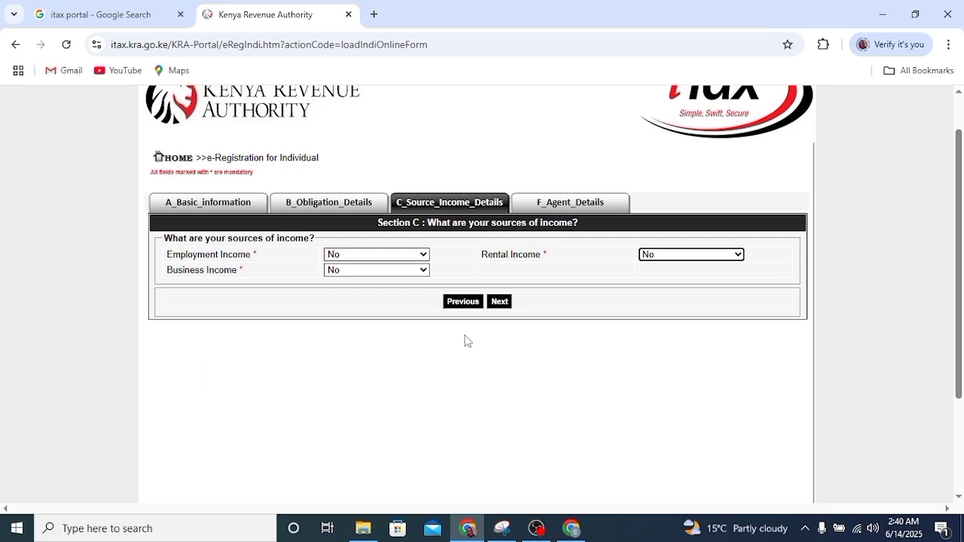
pyautogui.click(498, 303)
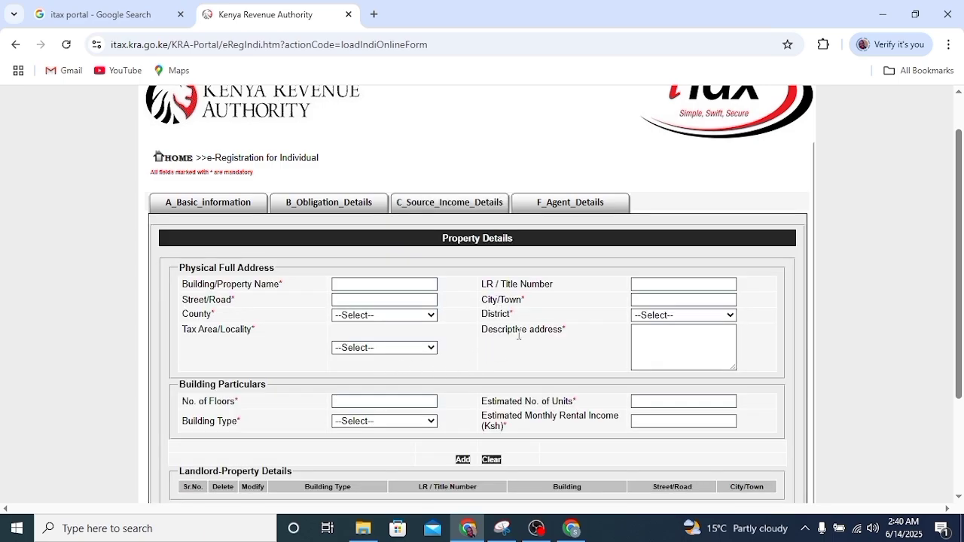
pyautogui.scroll(-2, 549, 336)
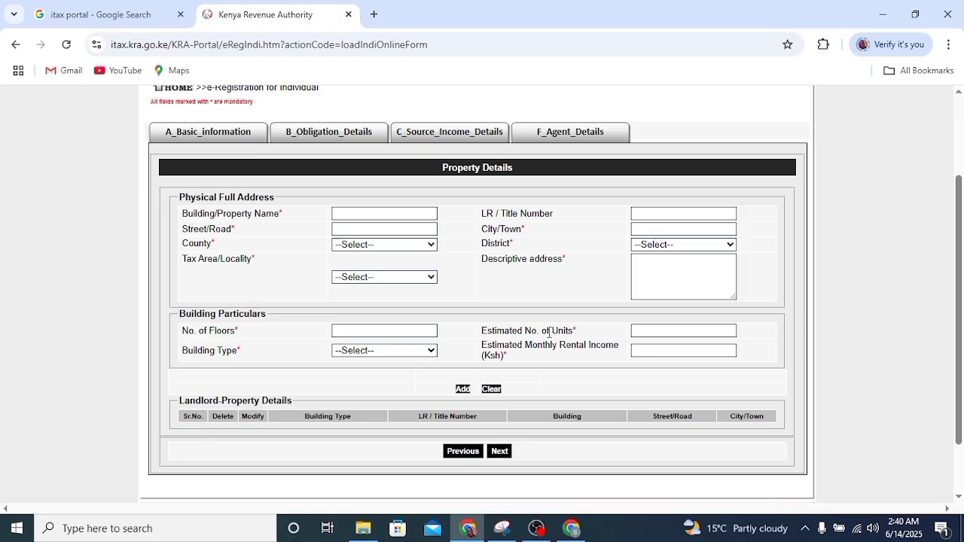
pyautogui.scroll(-2, 548, 334)
pyautogui.scroll(5, 548, 334)
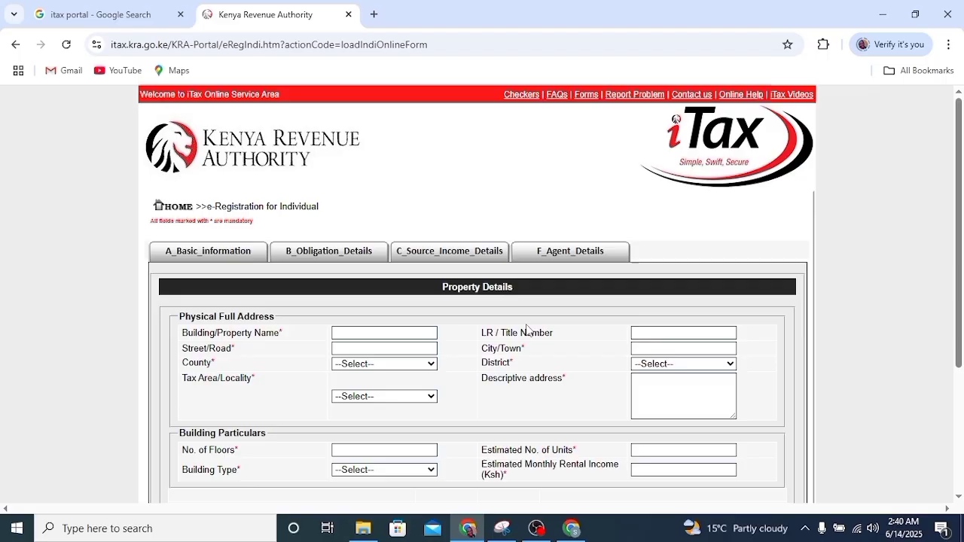
pyautogui.scroll(-5, 527, 327)
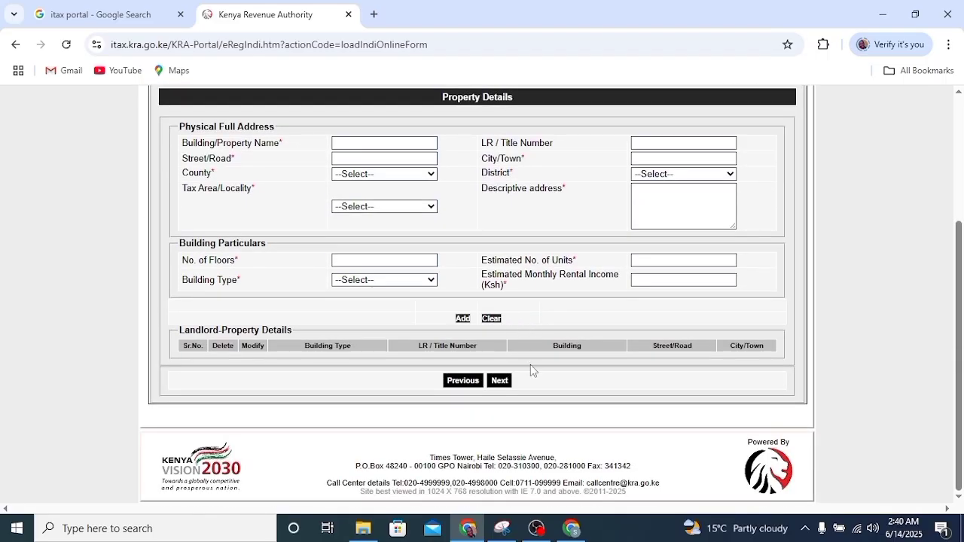
# - Advance through Agent Details and submit the form with captcha answer 65
pyautogui.click(501, 381)
pyautogui.scroll(5, 502, 385)
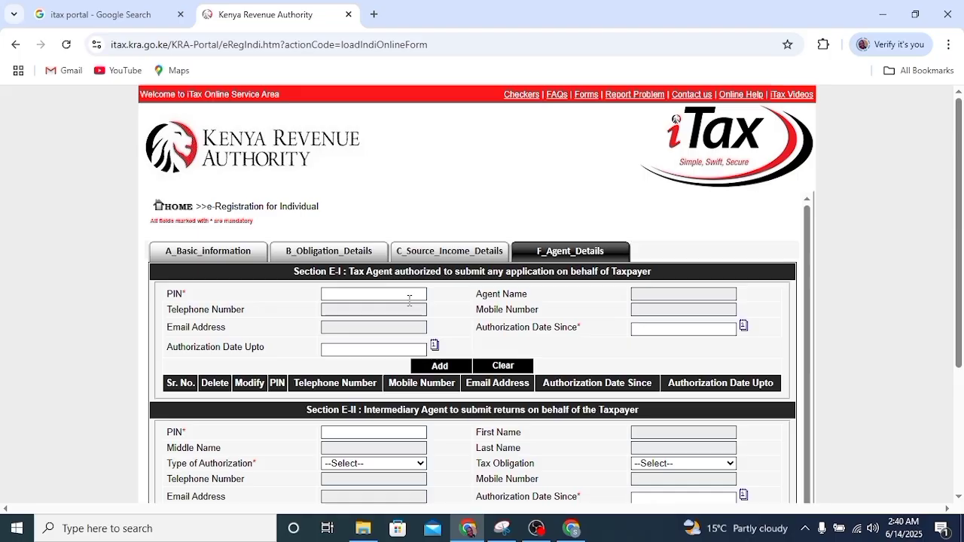
pyautogui.scroll(-2, 462, 329)
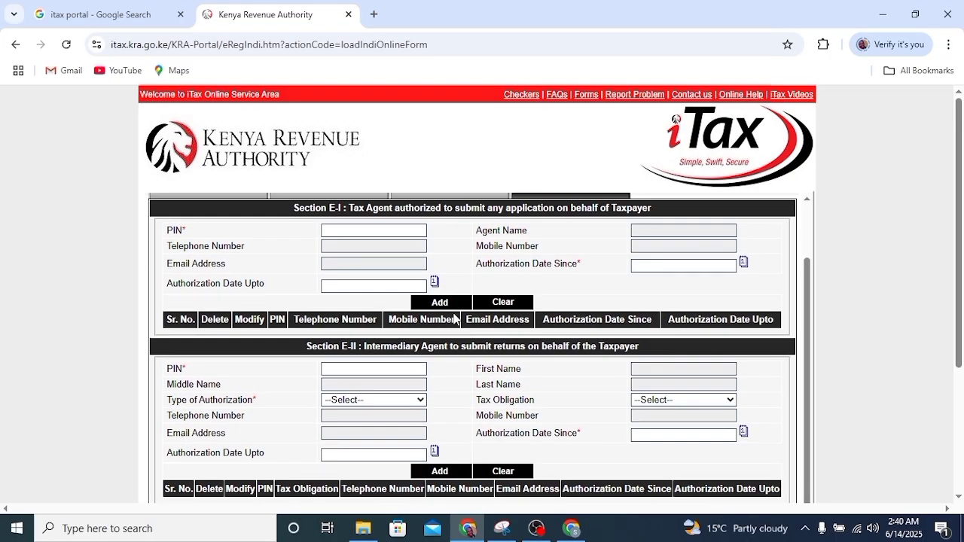
pyautogui.scroll(2, 464, 319)
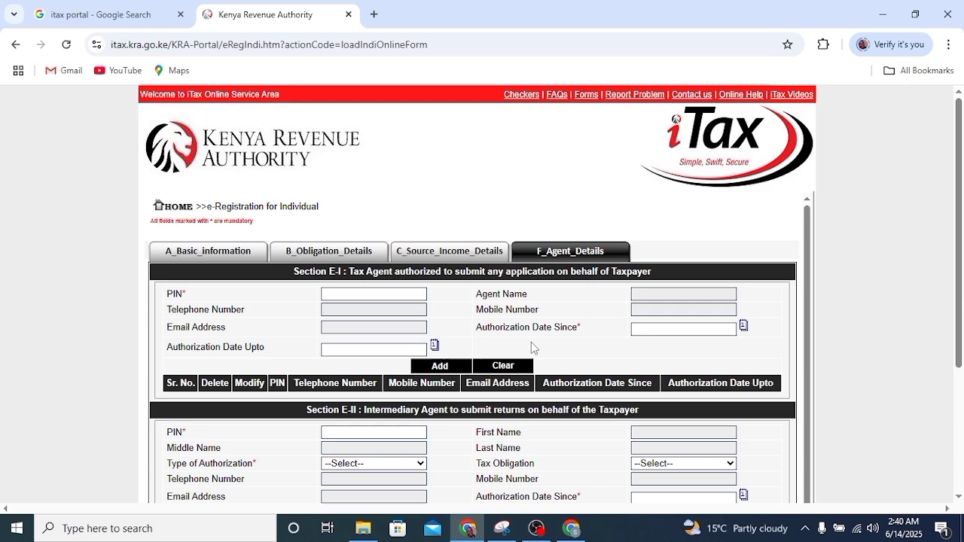
pyautogui.scroll(-2, 512, 339)
pyautogui.scroll(-5, 511, 336)
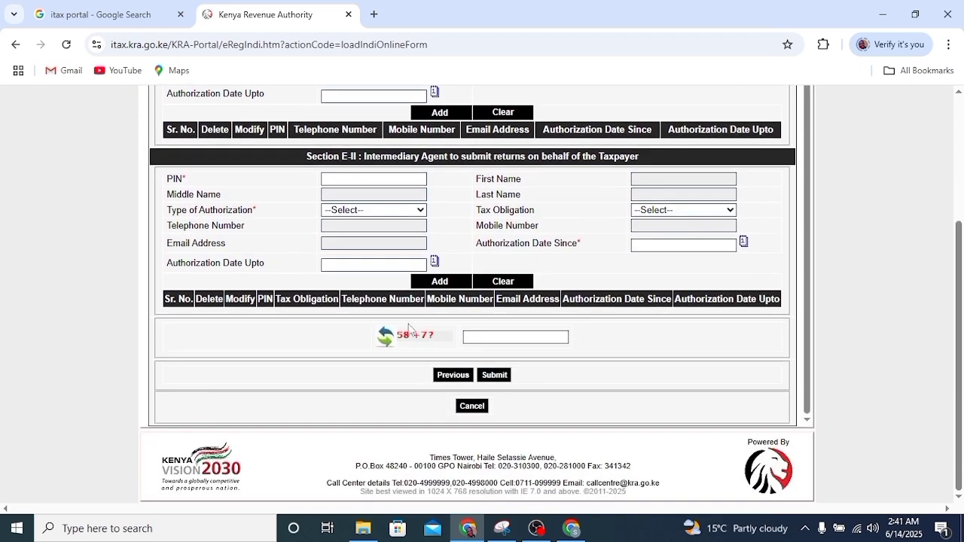
pyautogui.click(518, 338)
pyautogui.write('65')
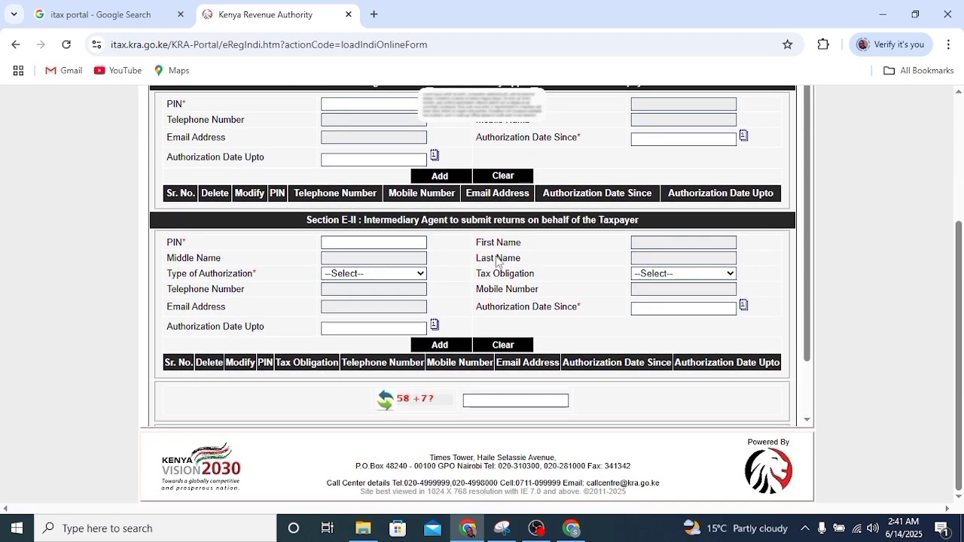
pyautogui.press('Return')
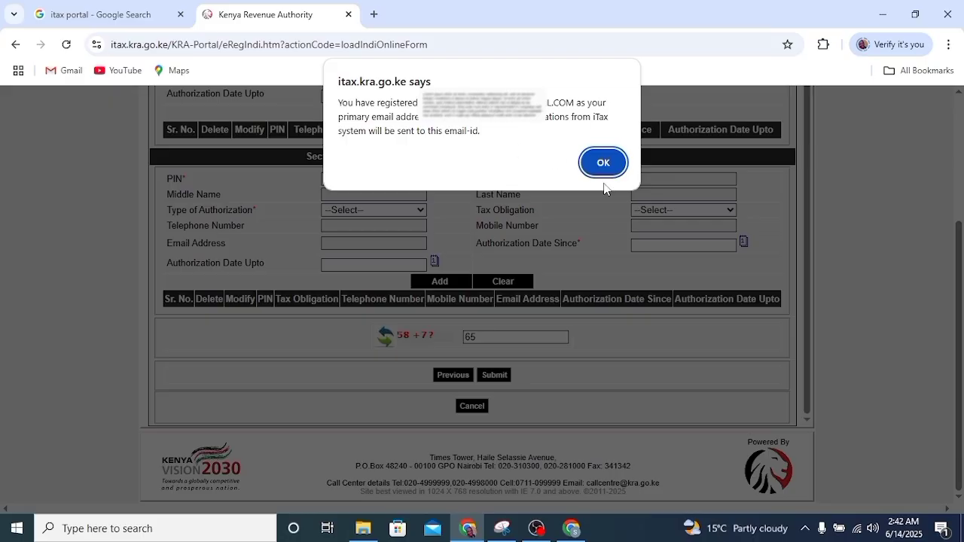
# - Acknowledge the primary email notice and confirm the 'Do you want to submit' prompt
pyautogui.click(607, 165)
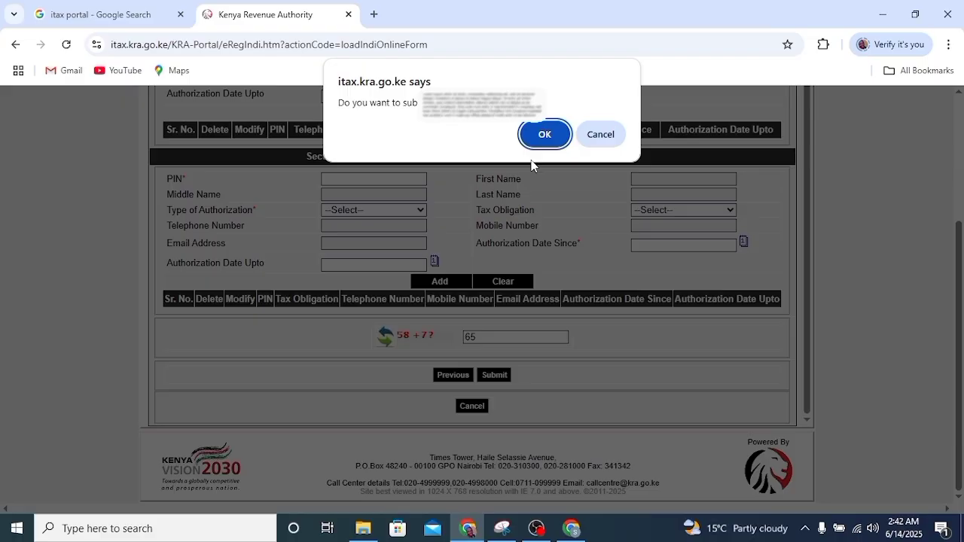
pyautogui.click(548, 136)
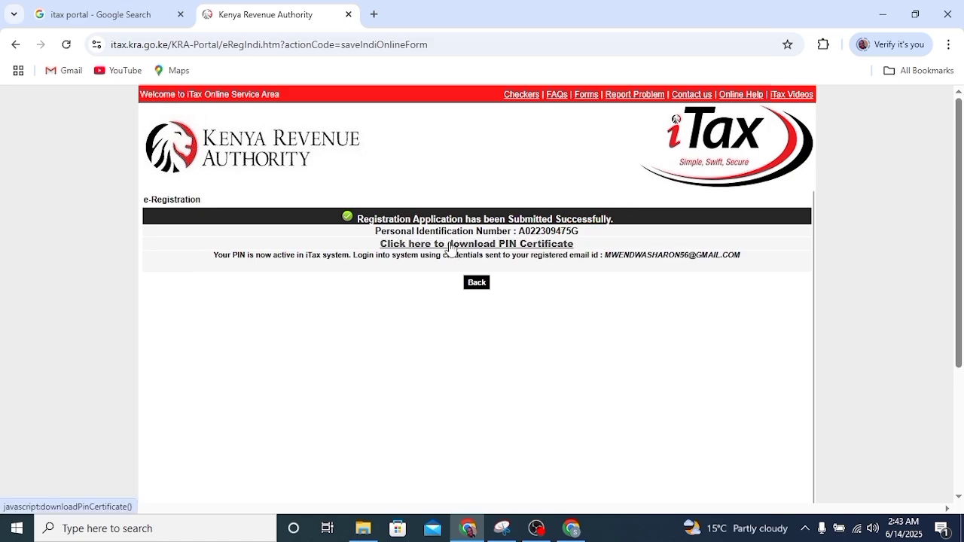
# - Download the PIN certificate and open receipt (38).pdf in a new browser tab
pyautogui.click(451, 247)
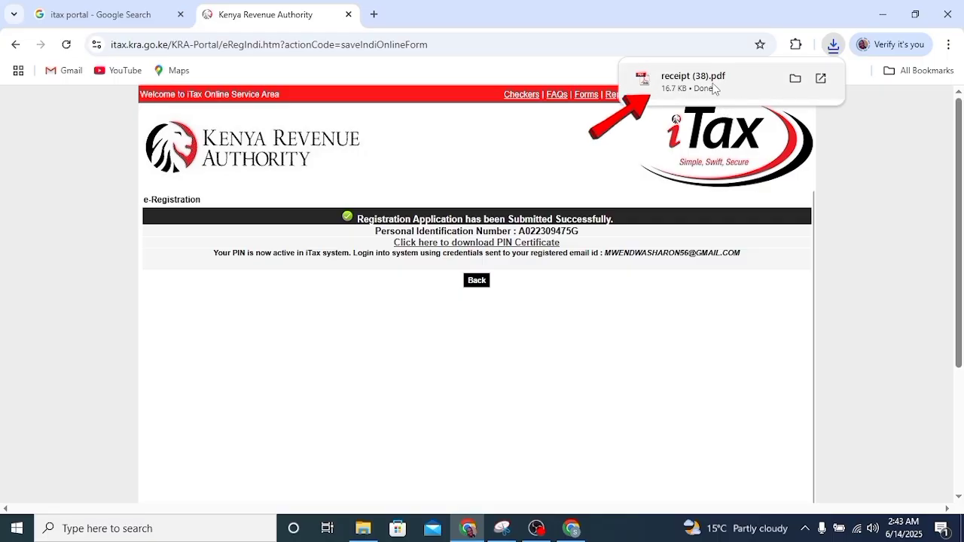
pyautogui.click(714, 87)
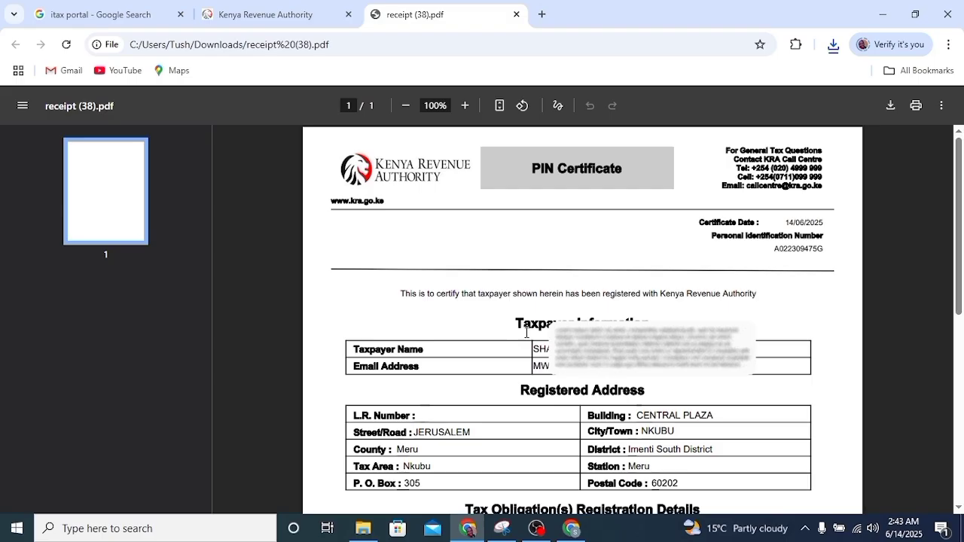